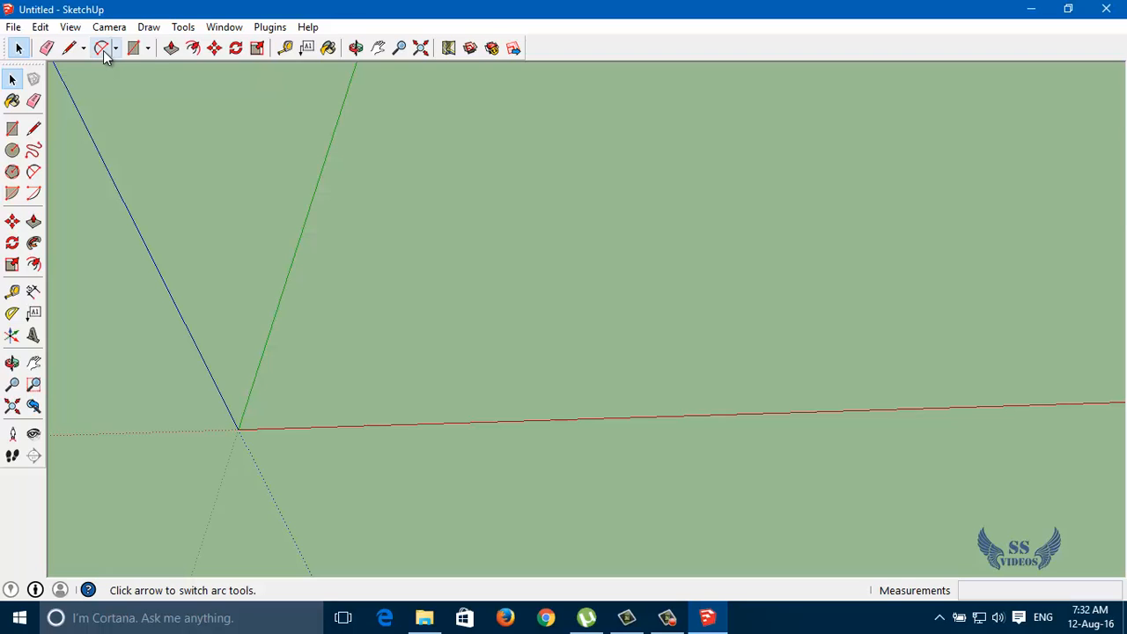
# Draw a 12-segment two-point arc that bulges about 12' 6" along the red axis.
pyautogui.click(103, 50)
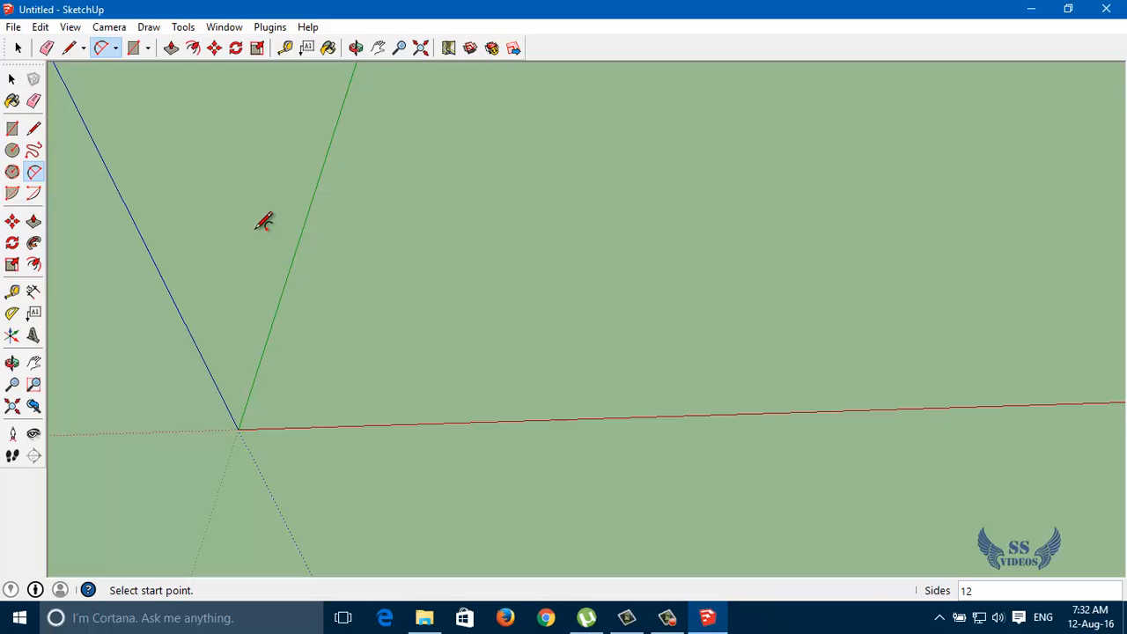
pyautogui.press('space')
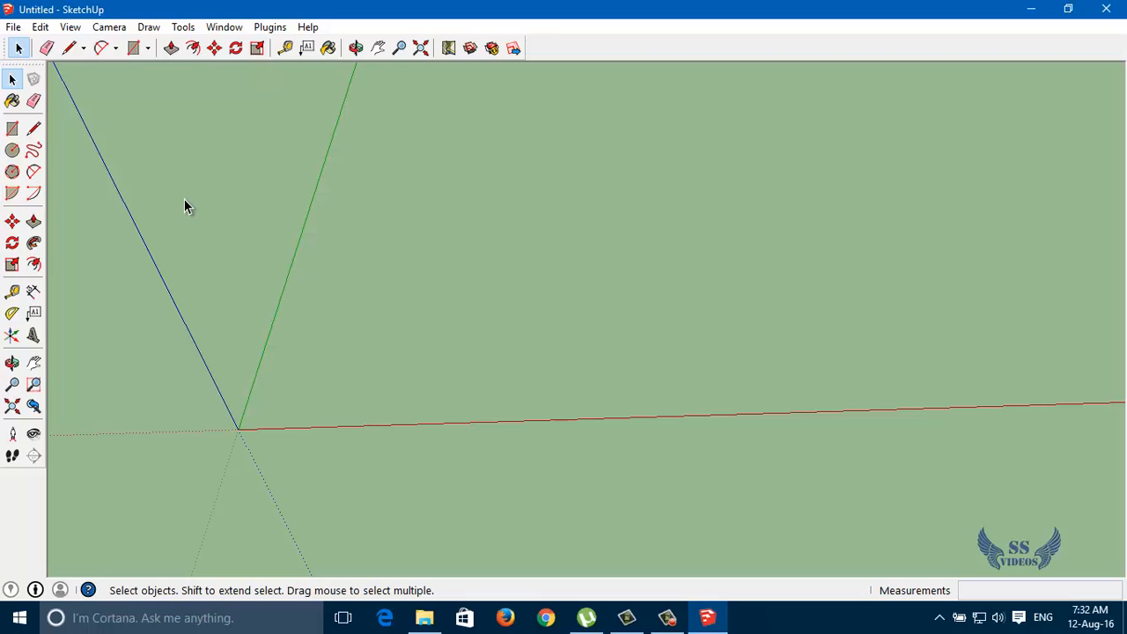
pyautogui.press('a')
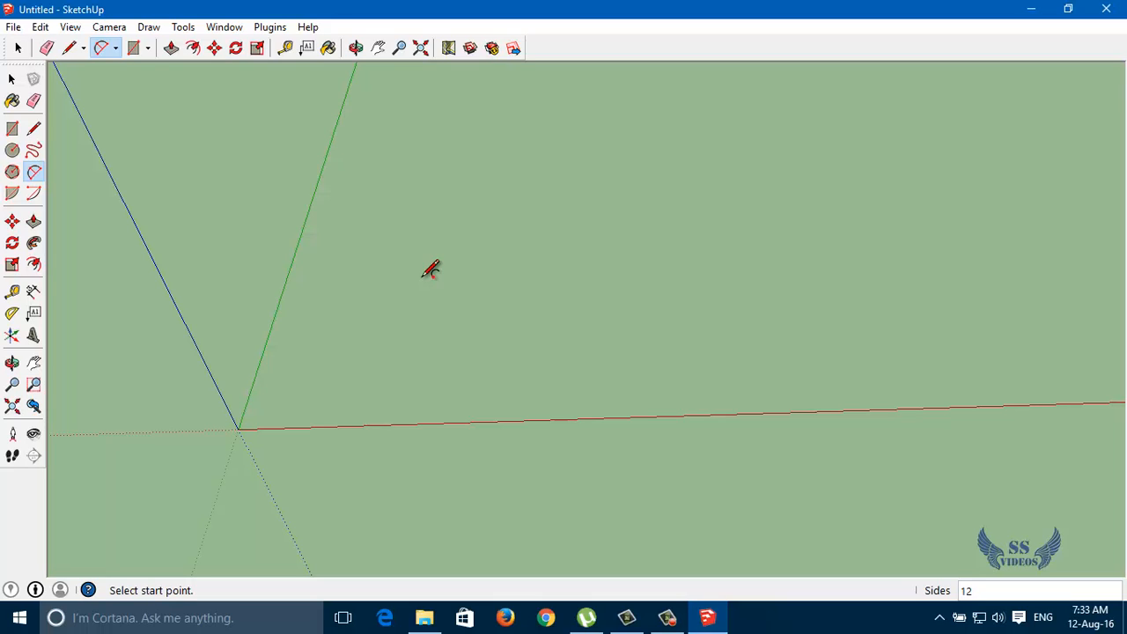
pyautogui.click(430, 196)
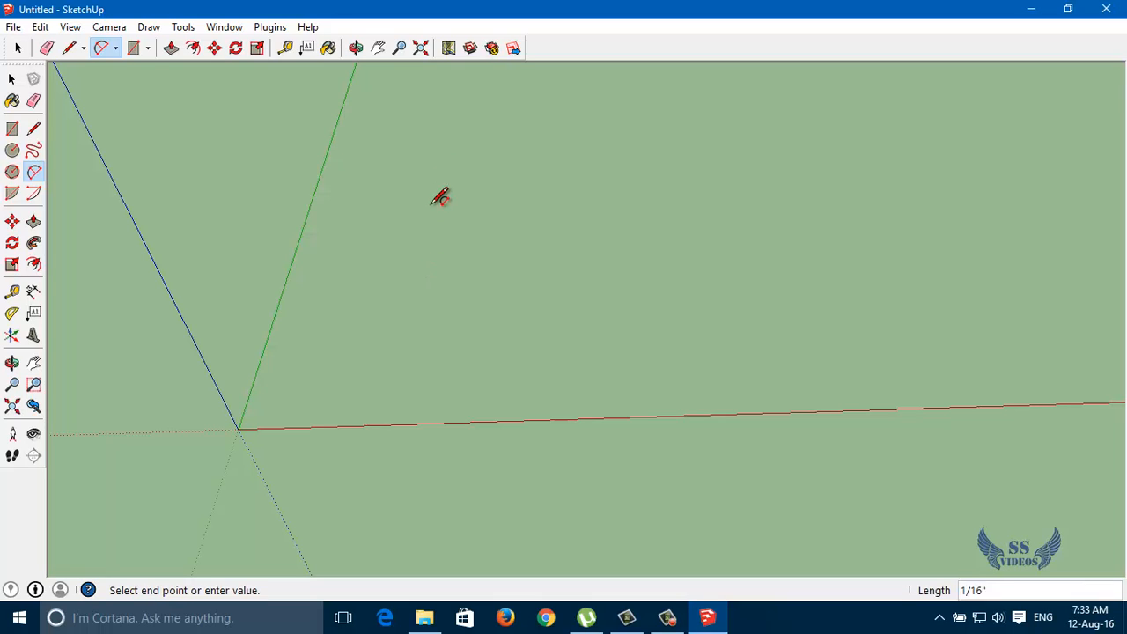
pyautogui.click(415, 318)
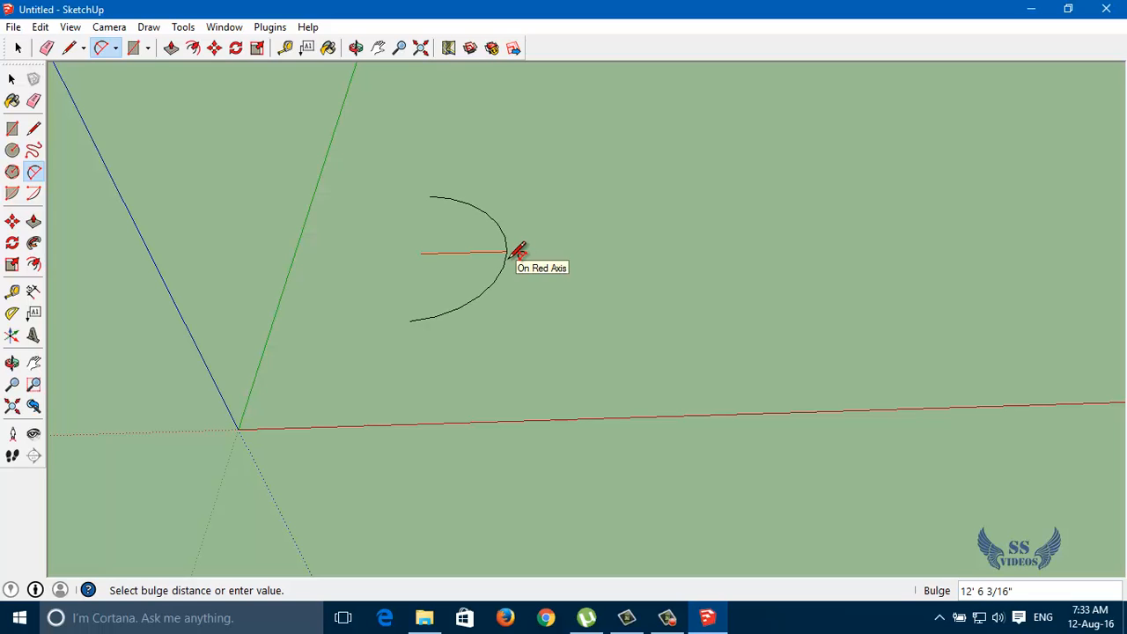
pyautogui.click(518, 250)
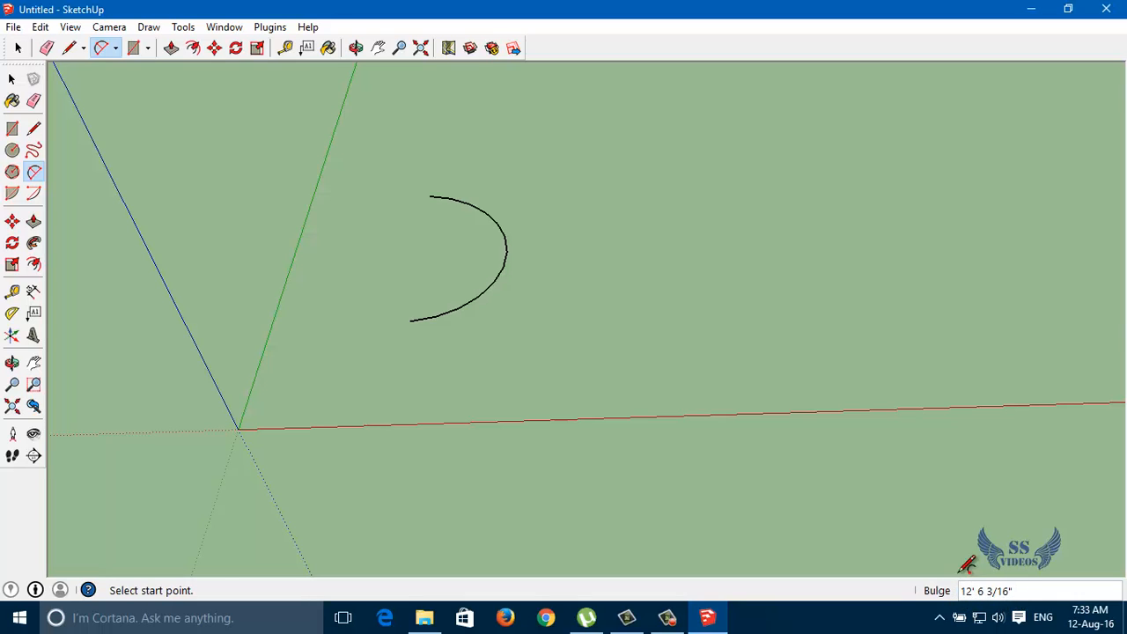
# Select the drawn arc and delete it.
pyautogui.click(11, 80)
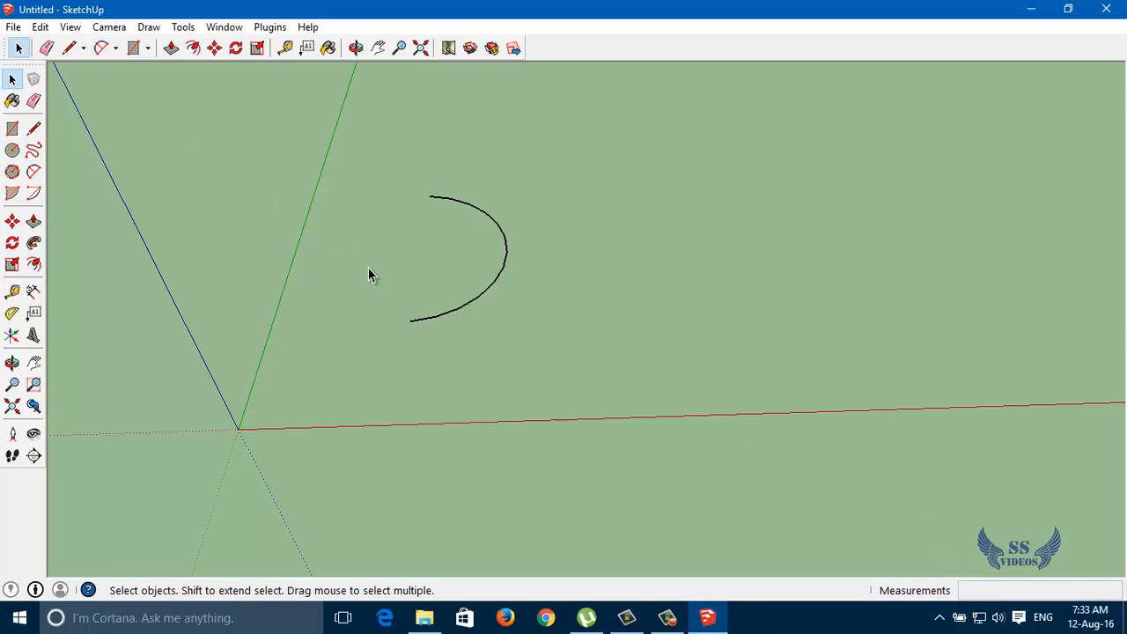
pyautogui.click(446, 321)
pyautogui.press('Delete')
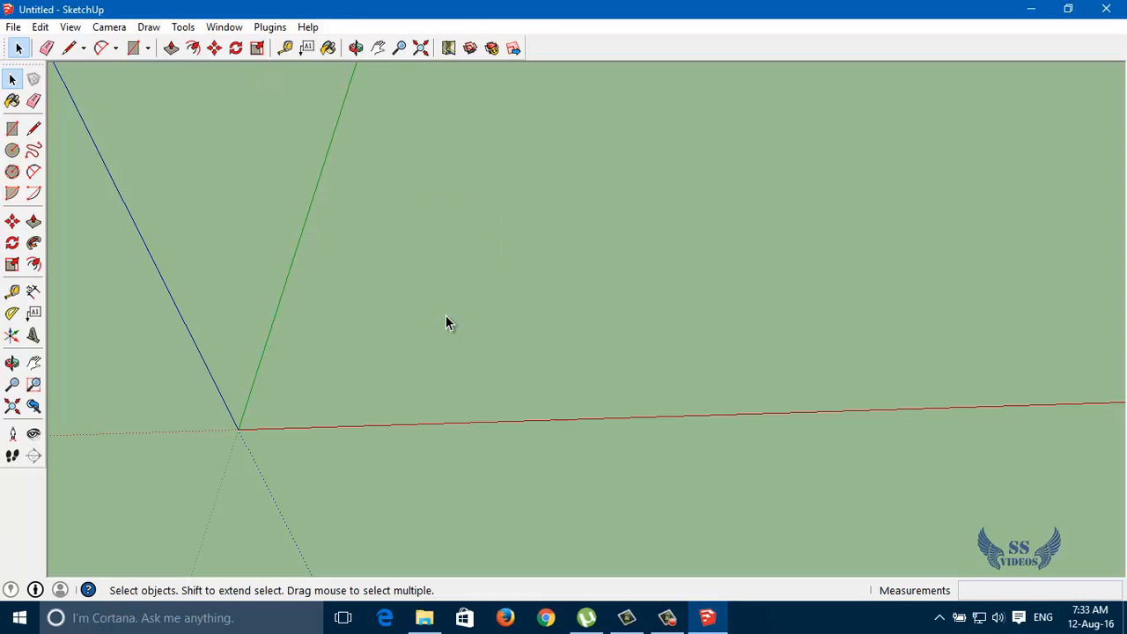
# Draw a wide 12-segment arc from a chord of about 23' with a bulge of about 63' along the red axis.
pyautogui.press('a')
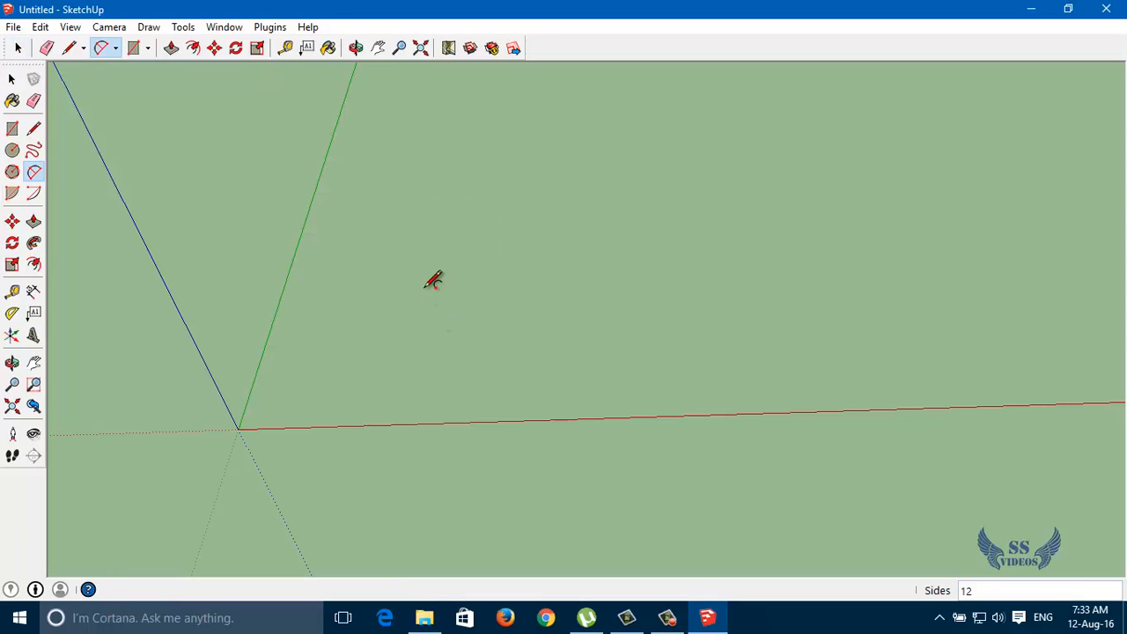
pyautogui.click(424, 199)
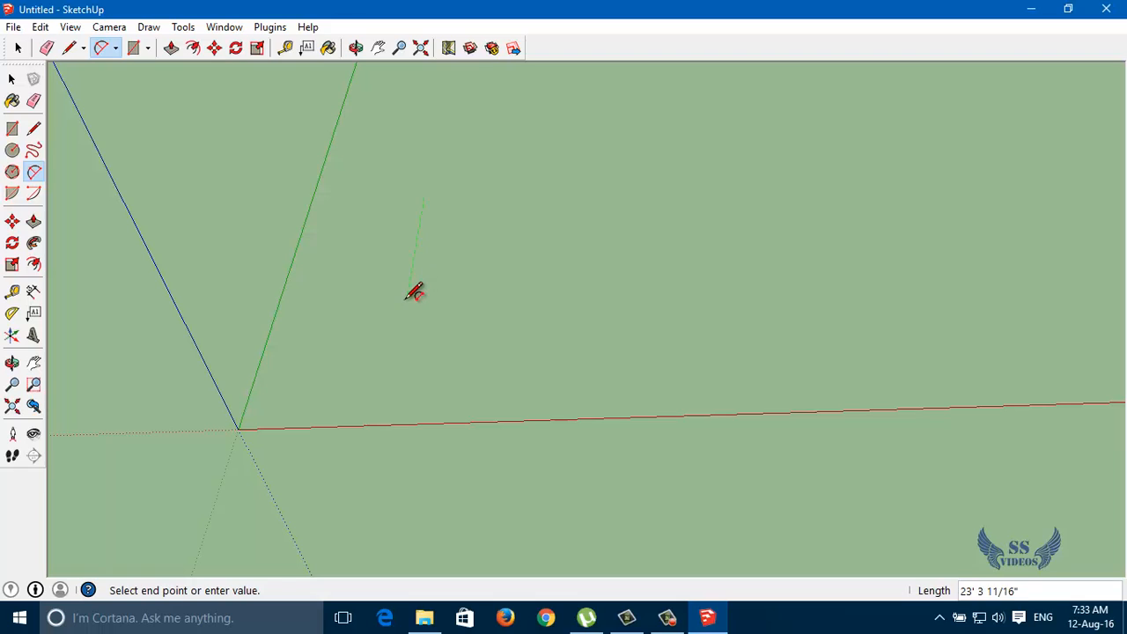
pyautogui.click(408, 300)
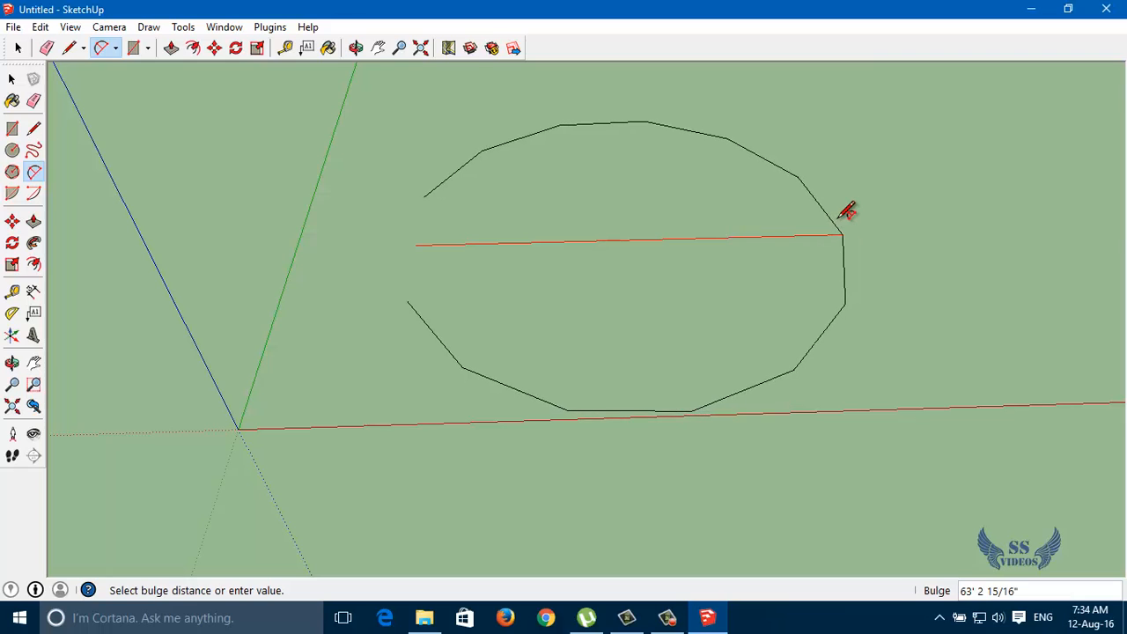
pyautogui.click(846, 210)
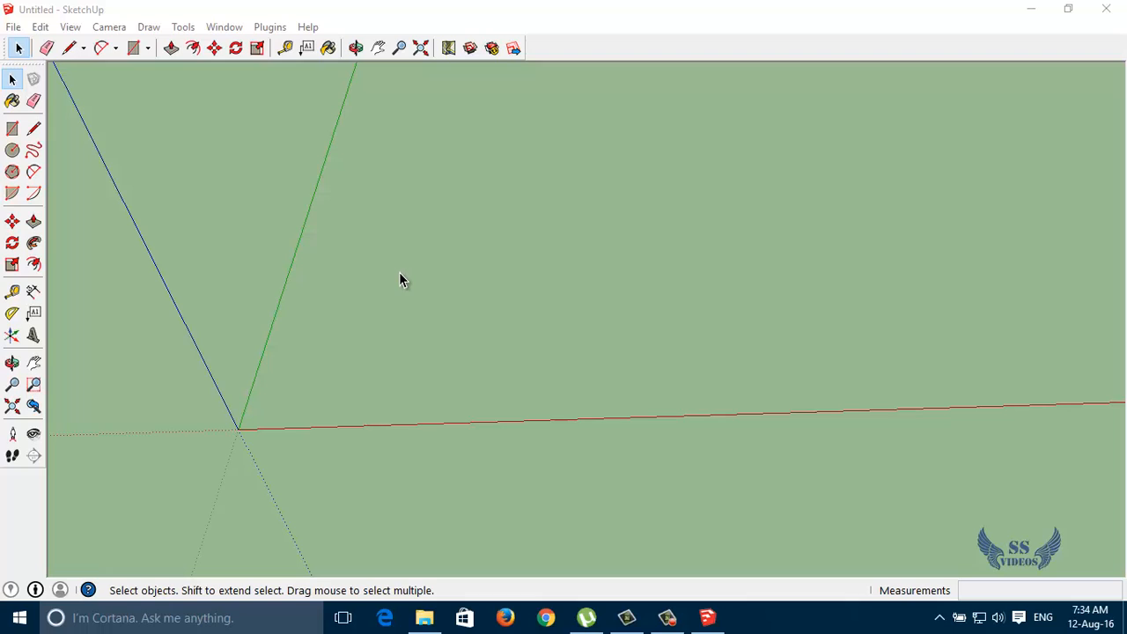
# Draw a coarse, nearly closed 12-segment arc with a bulge of about 53'.
pyautogui.click(440, 321)
pyautogui.press('a')
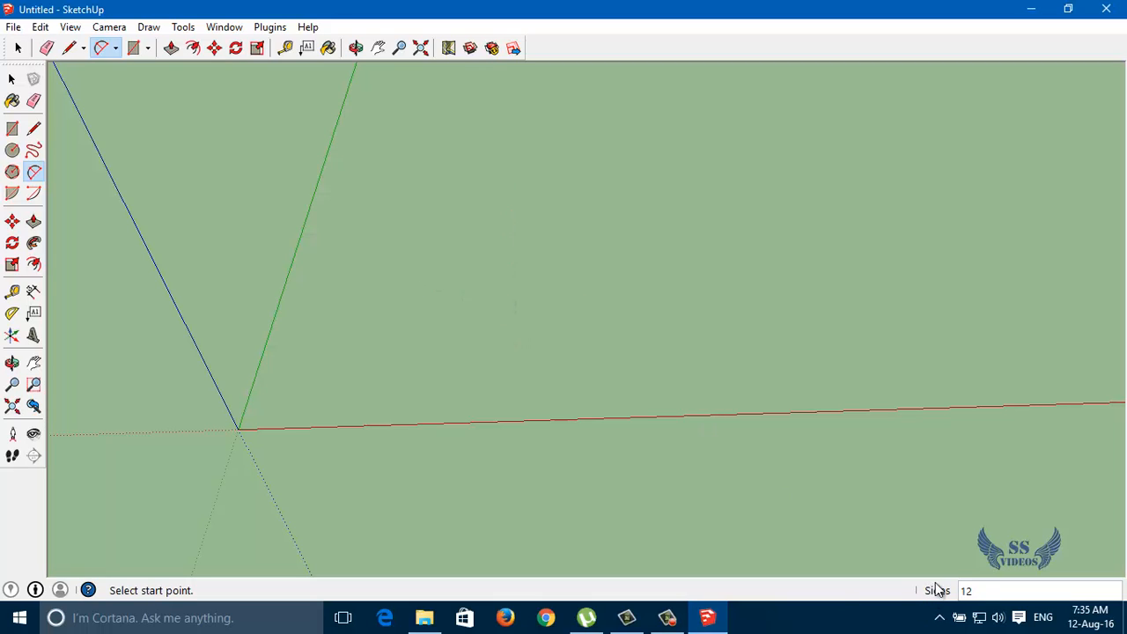
pyautogui.click(445, 213)
pyautogui.click(440, 274)
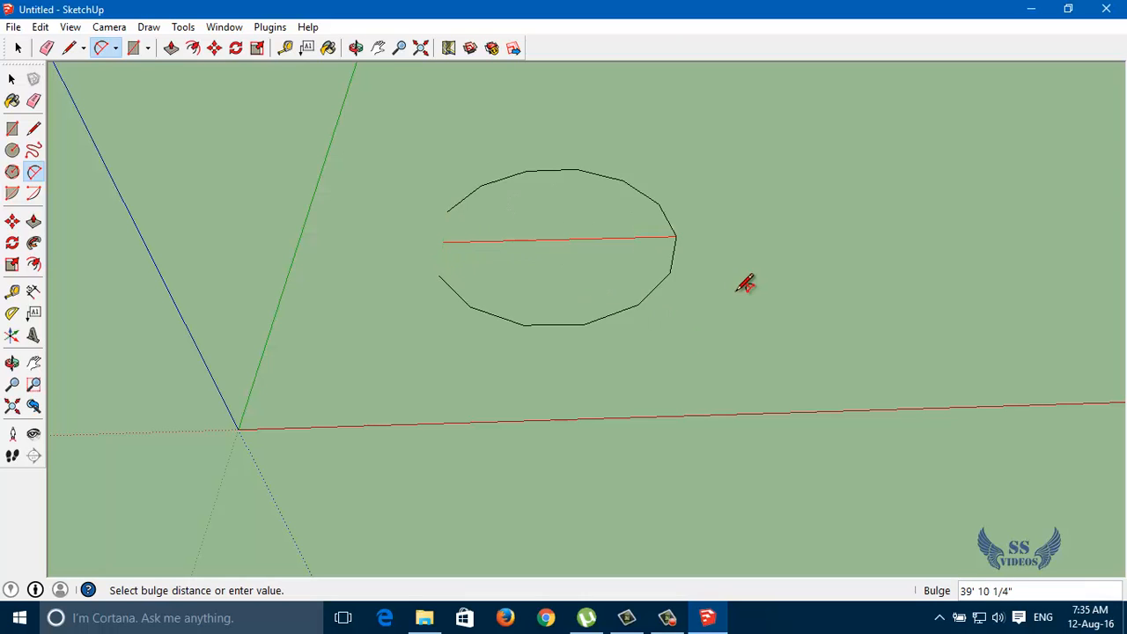
pyautogui.click(844, 324)
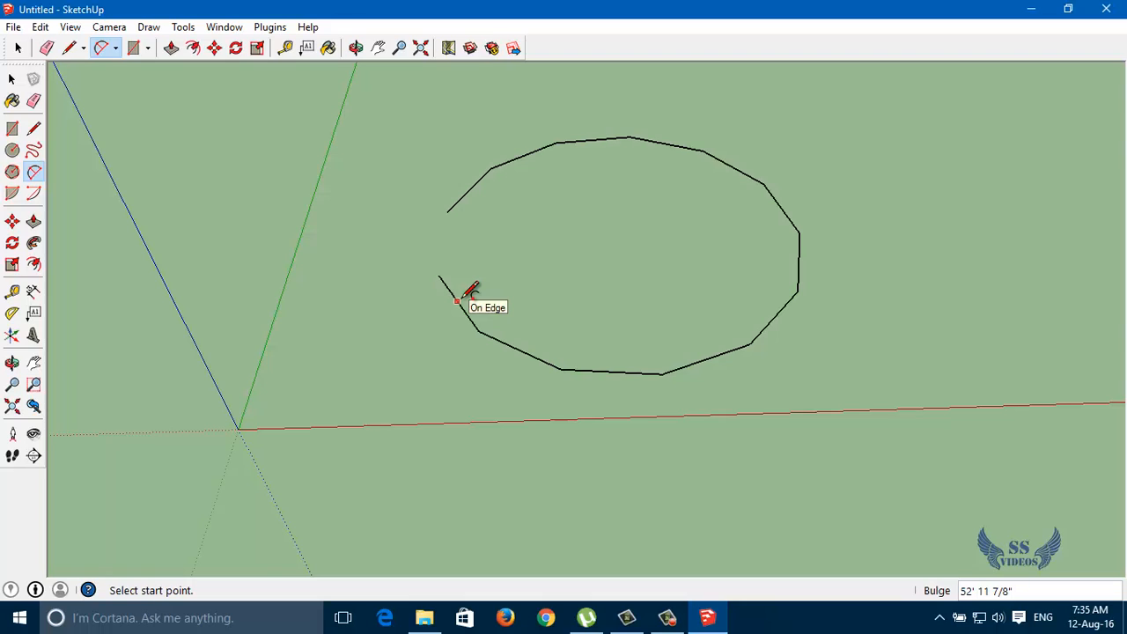
# Delete the coarse, nearly closed arc.
pyautogui.click(12, 80)
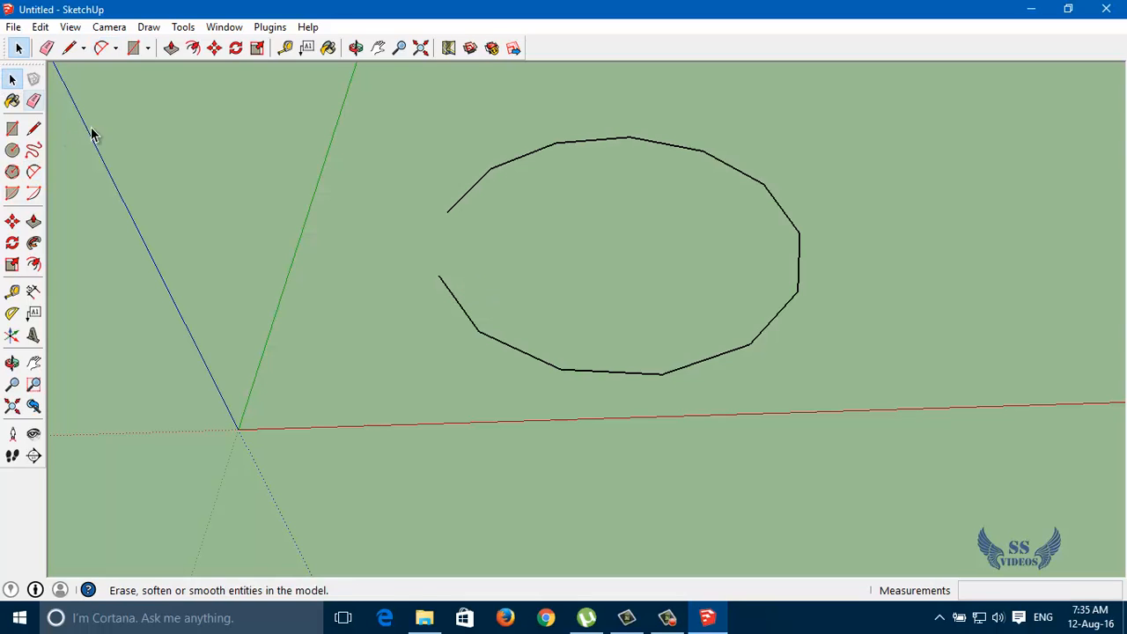
pyautogui.click(671, 377)
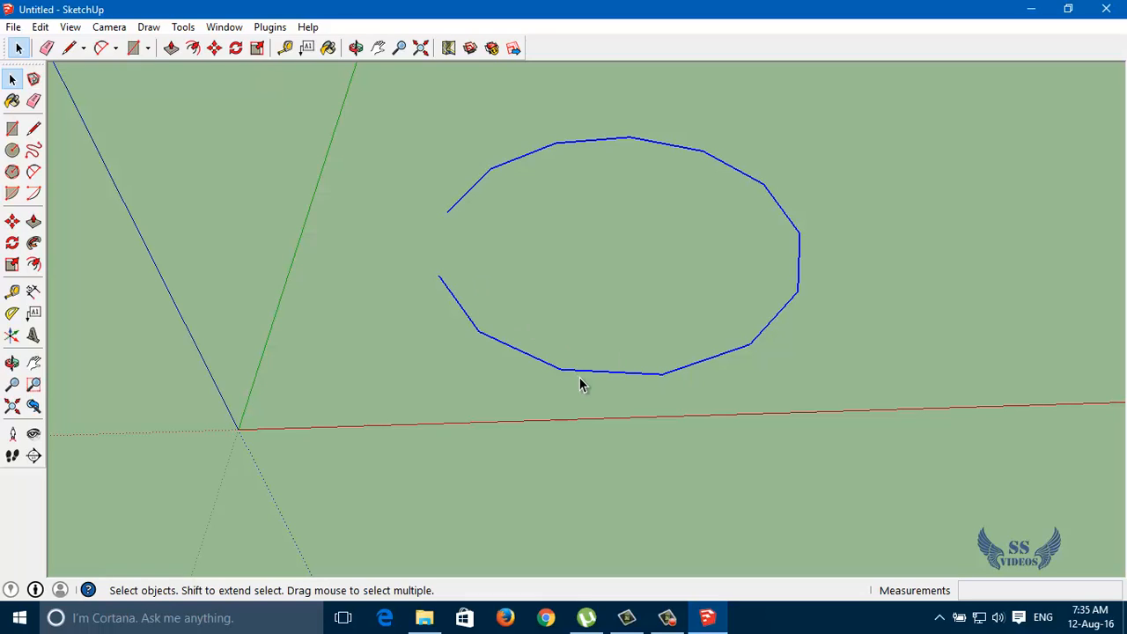
pyautogui.press('Delete')
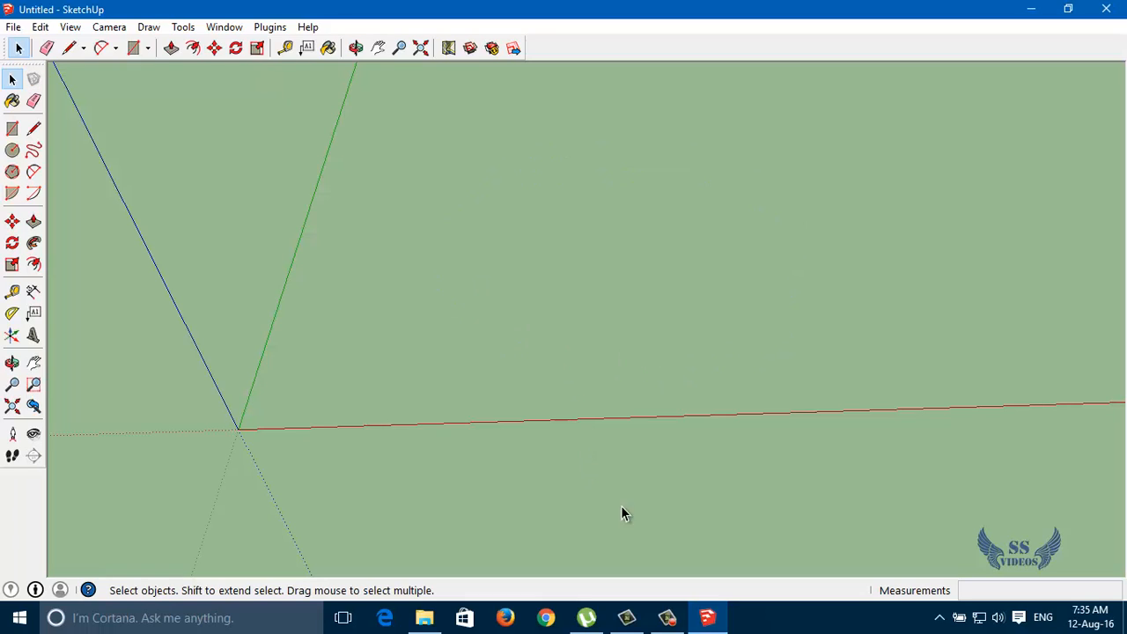
# Draw a smoother arc with 24 sides and a bulge of about 27' 5" along the red axis, and undo it.
pyautogui.press('a')
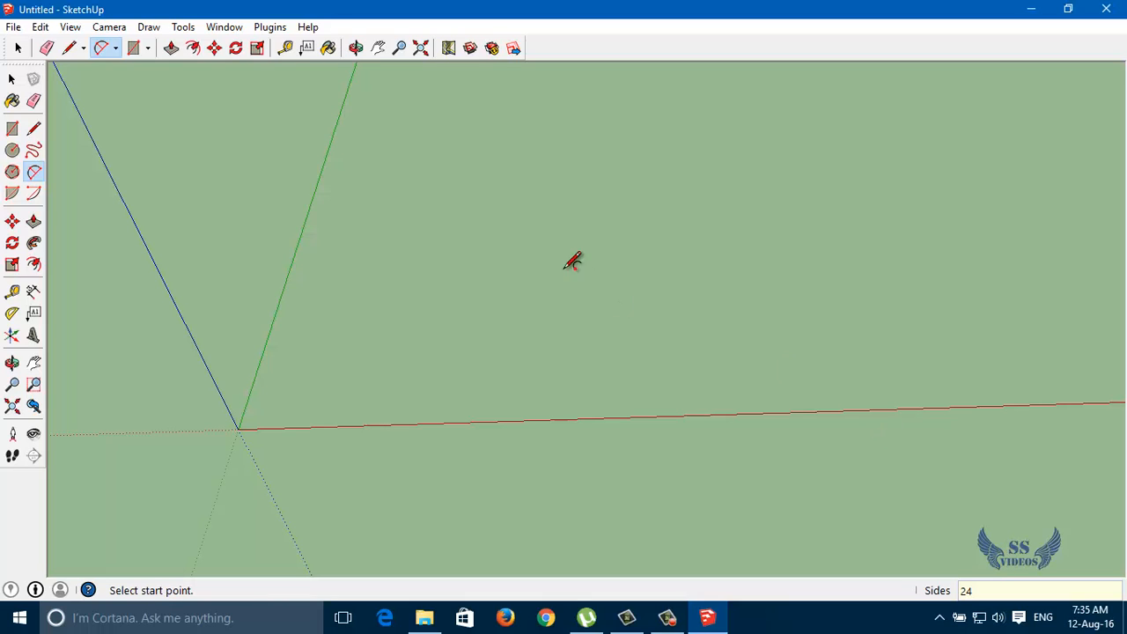
pyautogui.click(553, 189)
pyautogui.click(553, 300)
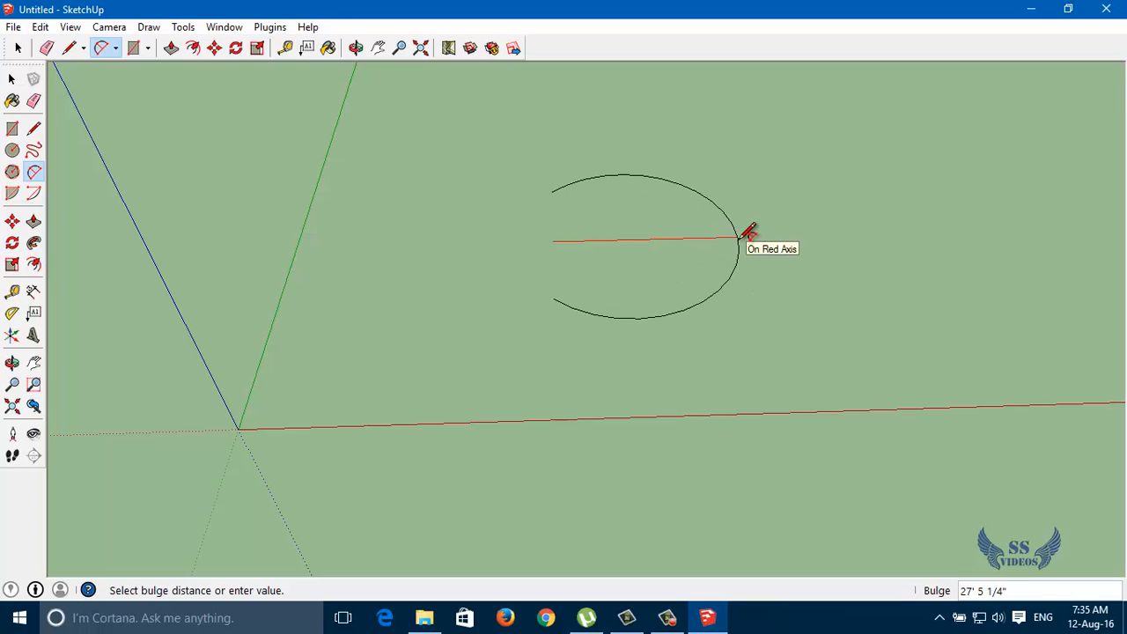
pyautogui.click(748, 232)
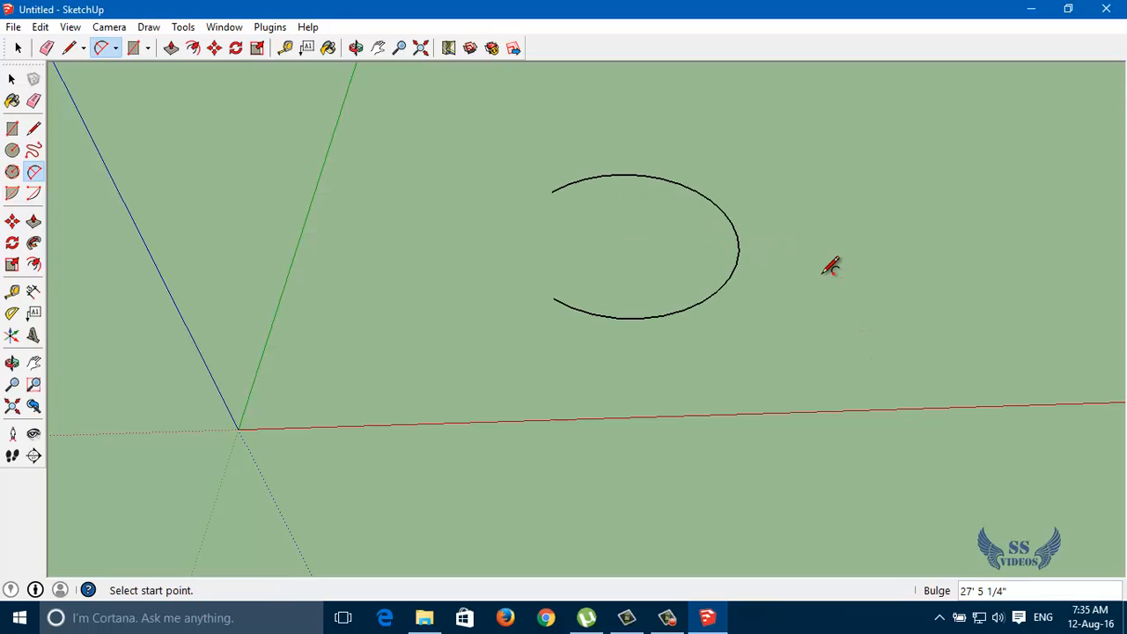
pyautogui.hotkey('ctrl', 'z')
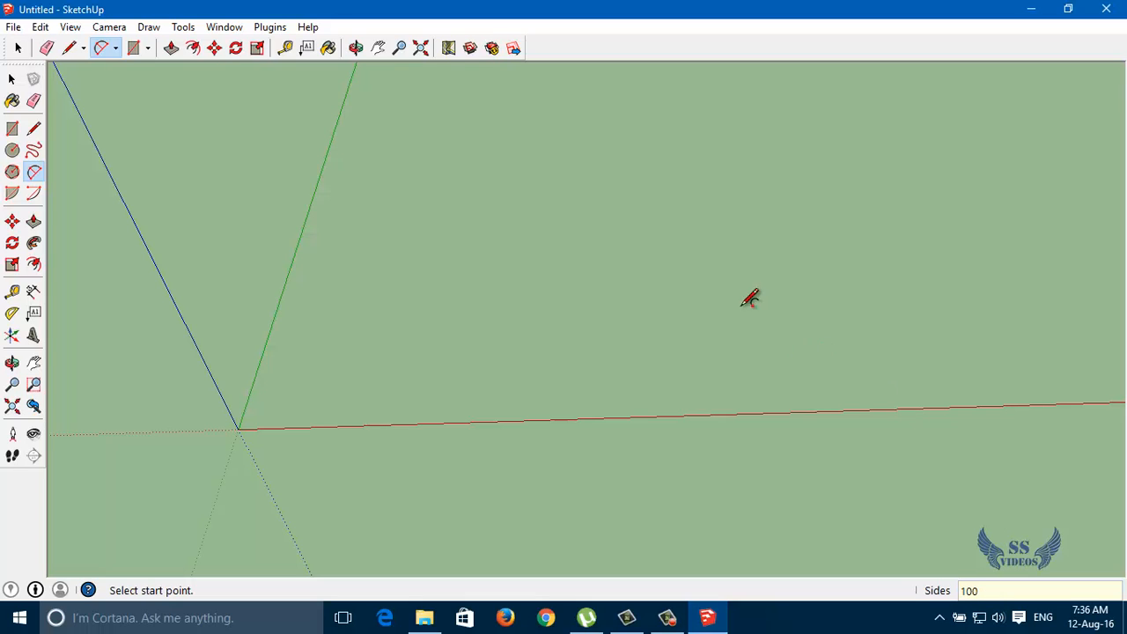
# Draw an arc with 100 sides and a bulge of about 12' 11".
pyautogui.click(528, 180)
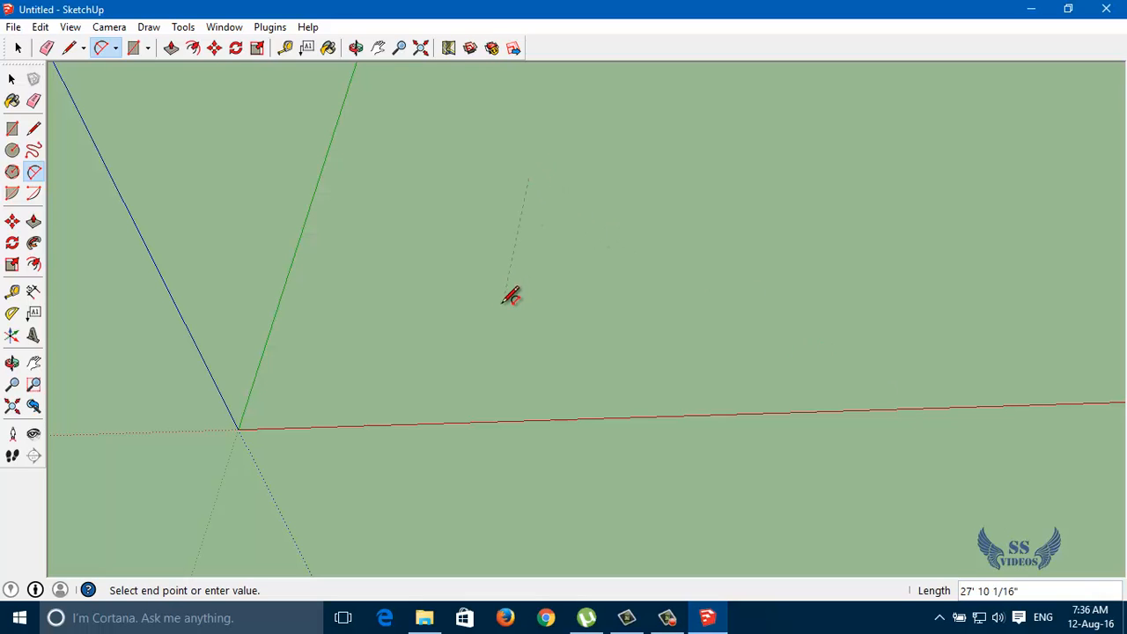
pyautogui.click(500, 313)
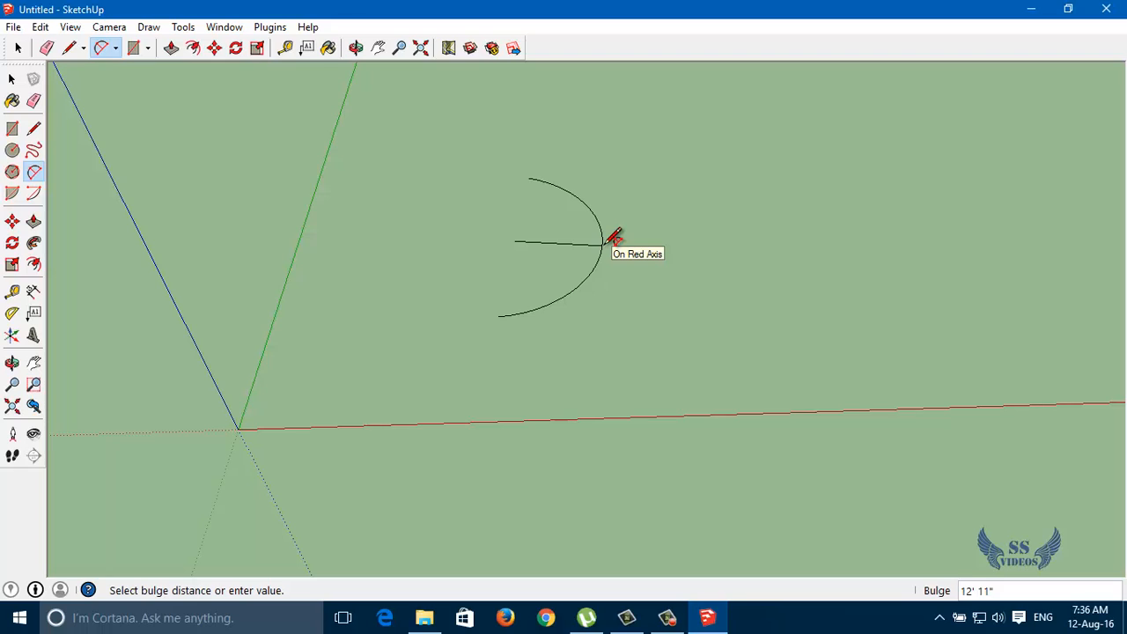
pyautogui.click(613, 238)
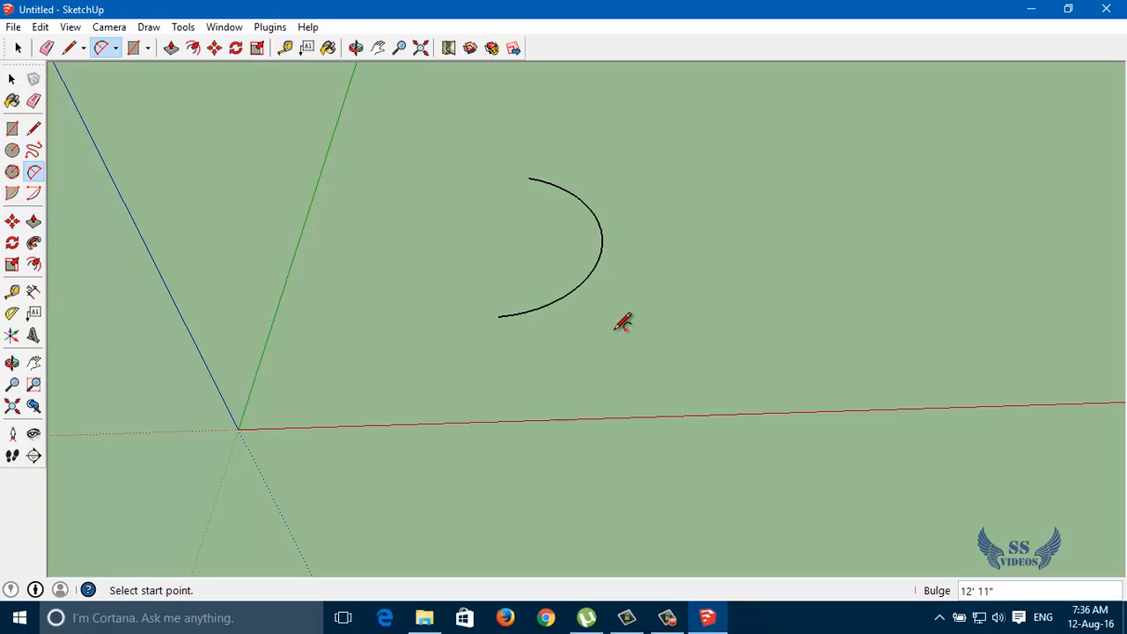
pyautogui.click(12, 79)
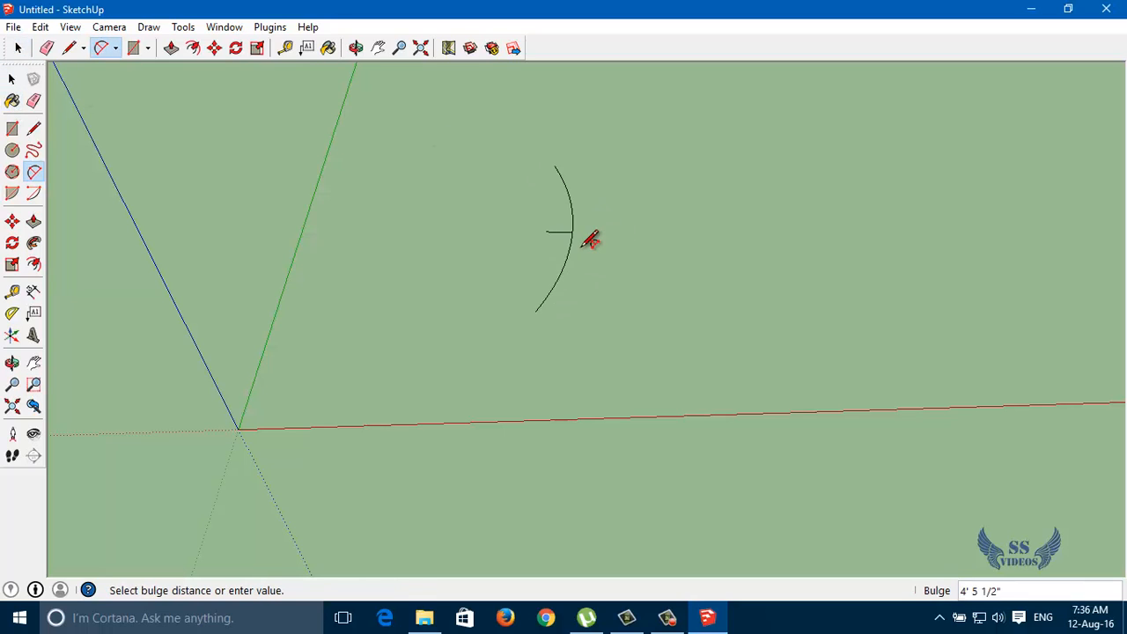
# Finish another arc with a bulge of about 15' 11" and delete it.
pyautogui.click(665, 239)
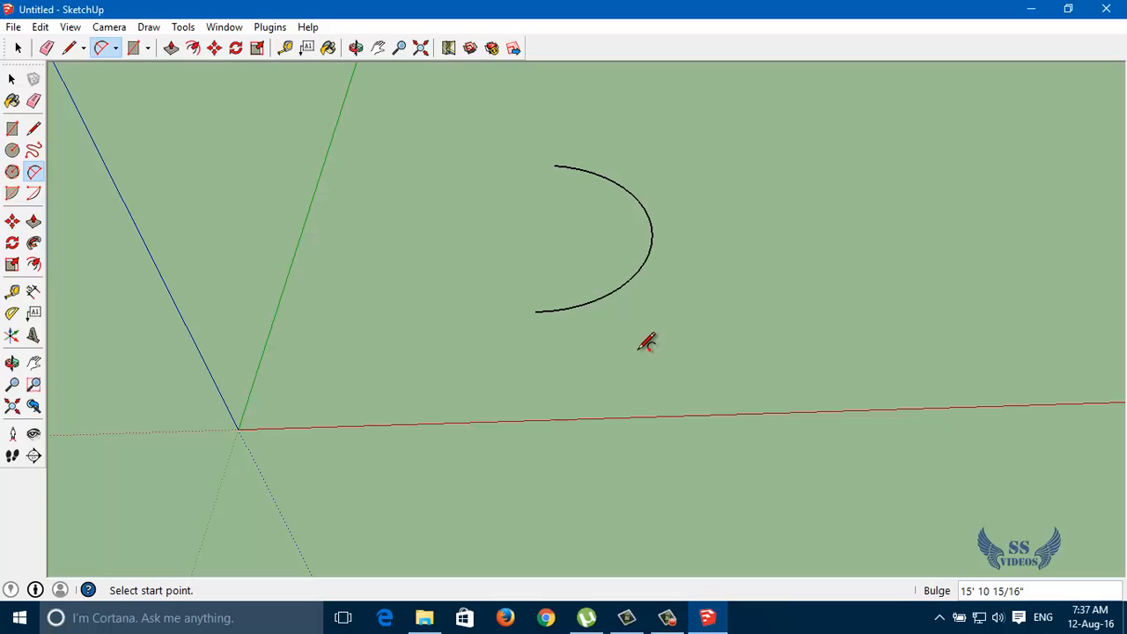
pyautogui.press('space')
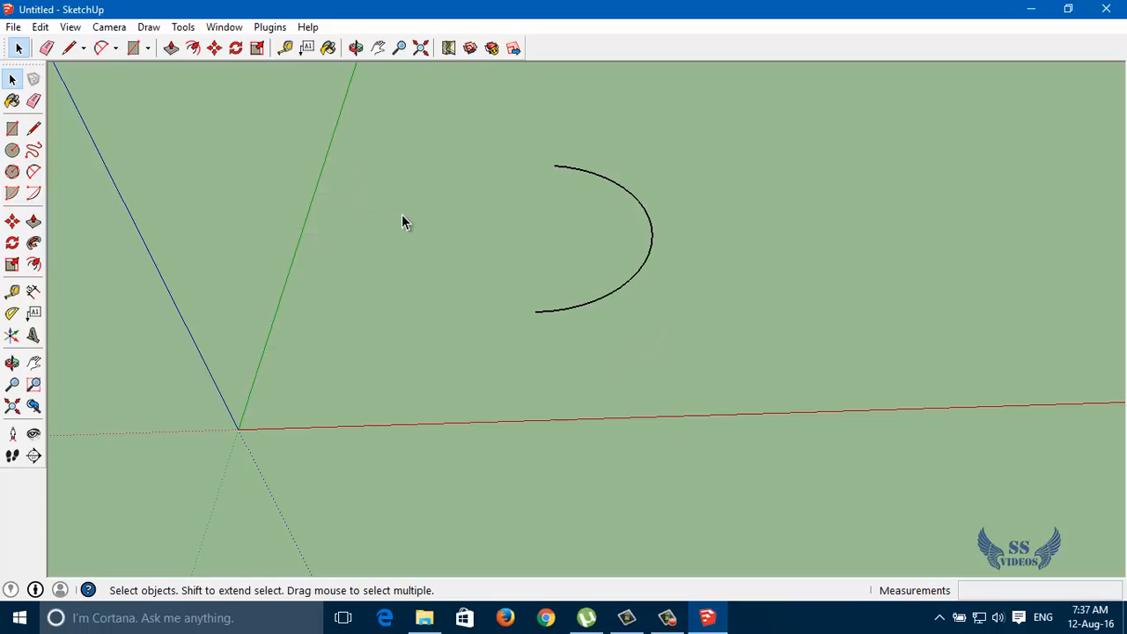
pyautogui.click(588, 308)
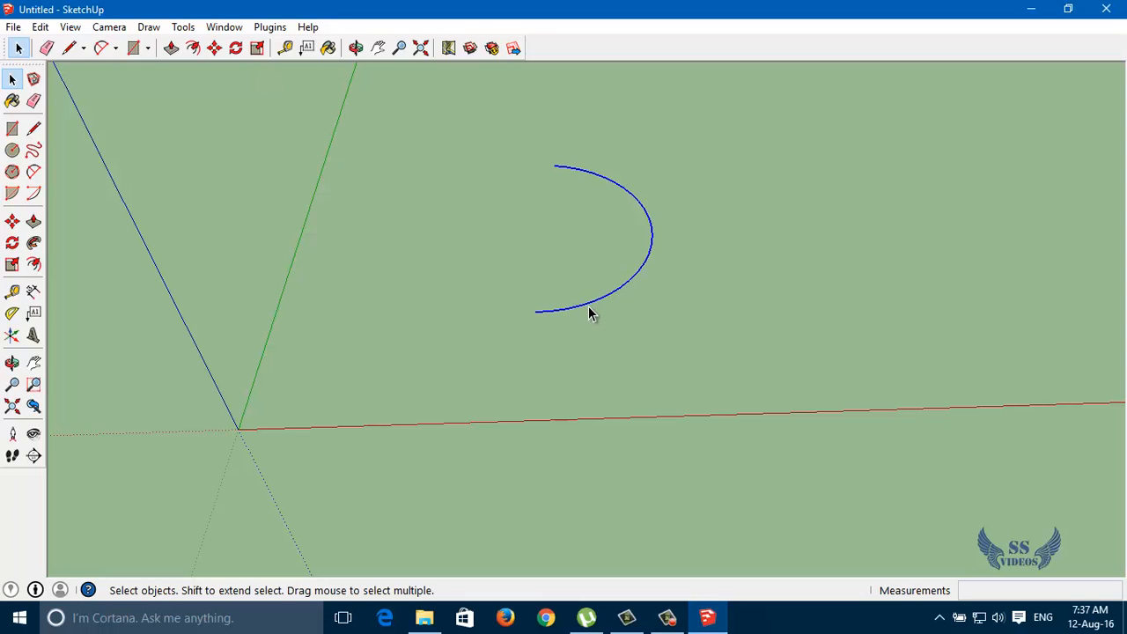
pyautogui.press('Delete')
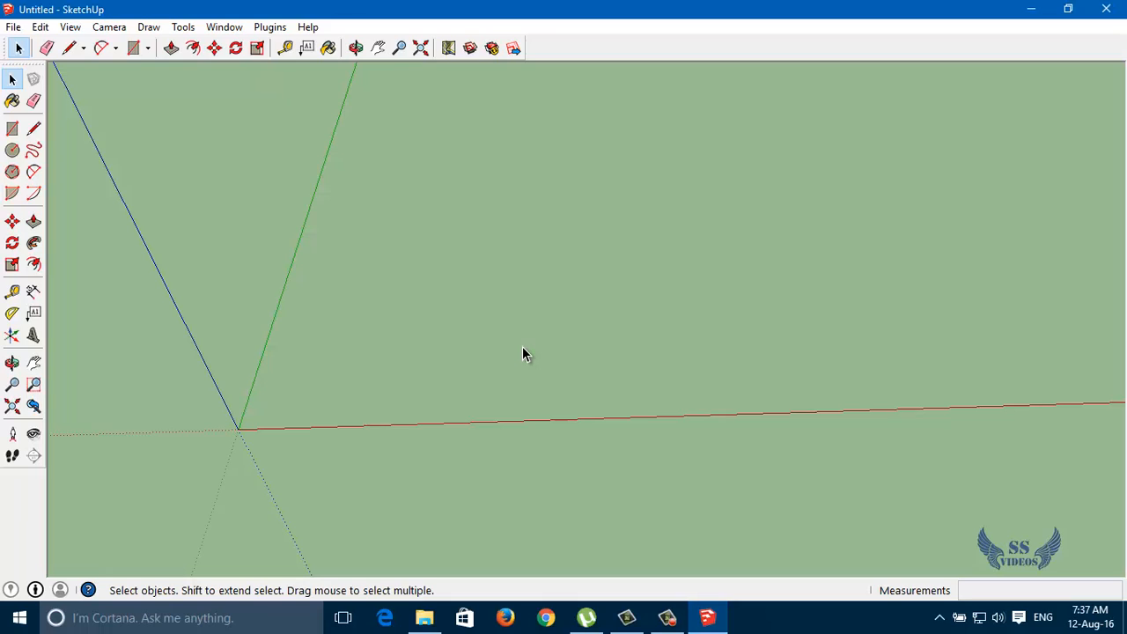
# Draw three connected lines forming an open three-sided shape, with the two side lines about 36' long and the side opposite the base left open.
pyautogui.press('l')
pyautogui.click(471, 181)
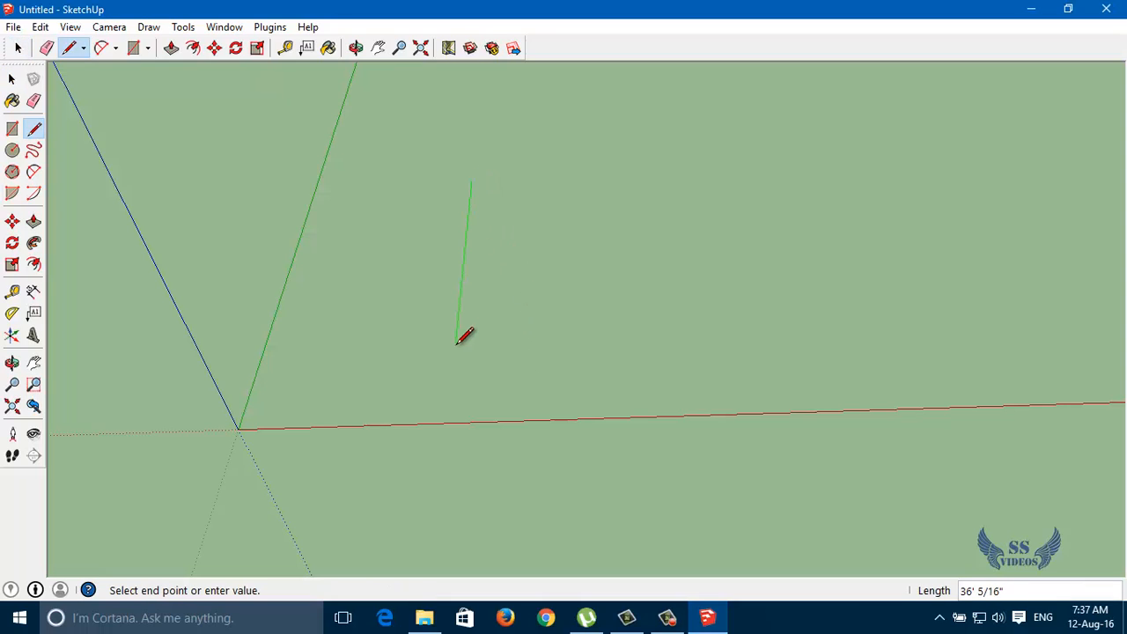
pyautogui.click(454, 345)
pyautogui.click(674, 339)
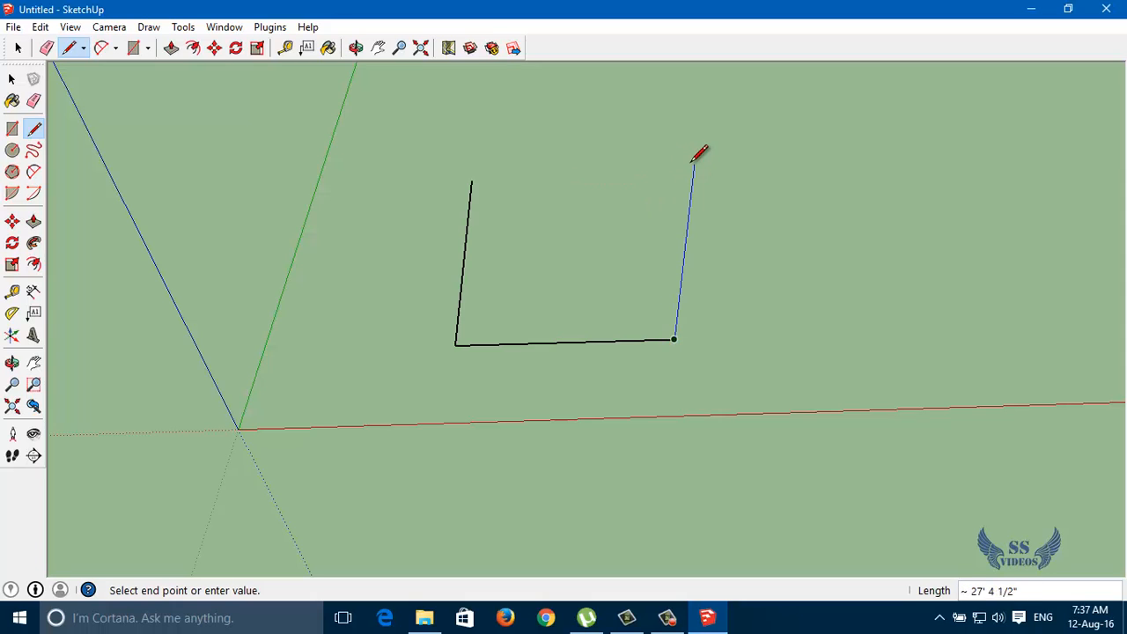
pyautogui.click(649, 176)
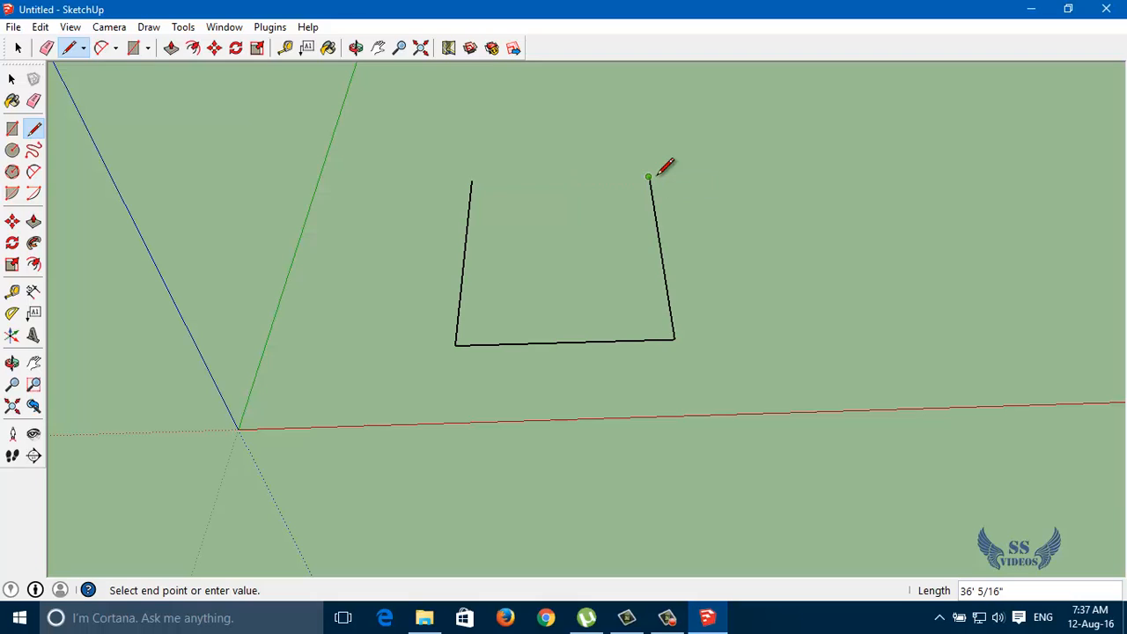
pyautogui.press('Escape')
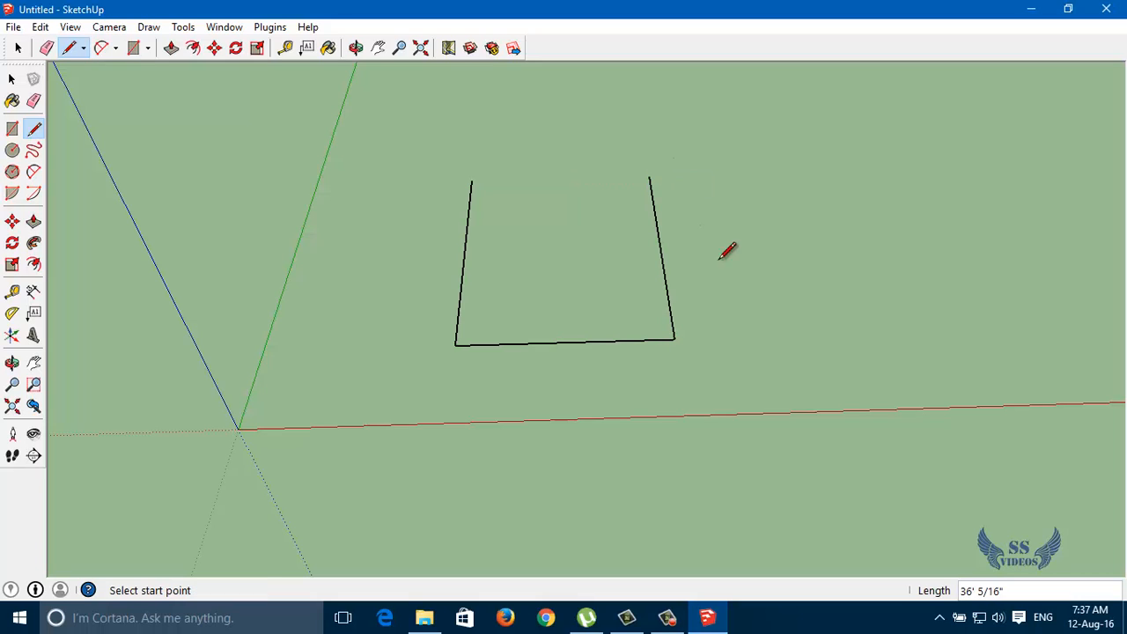
pyautogui.press('o')
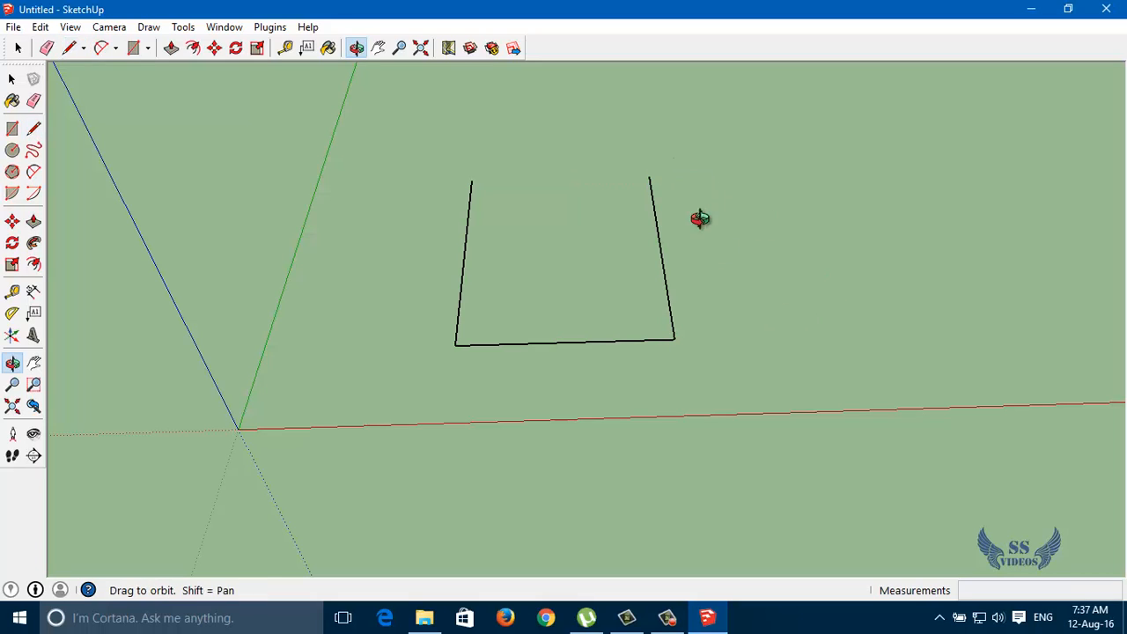
# Close the open end of the three-sided outline with an outward two-point arc, using a bulge of about 12' 4".
pyautogui.moveTo(749, 332)
pyautogui.mouseDown()
pyautogui.moveTo(378, 340)
pyautogui.moveTo(534, 299)
pyautogui.moveTo(536, 368)
pyautogui.moveTo(372, 360)
pyautogui.moveTo(707, 405)
pyautogui.moveTo(348, 370)
pyautogui.mouseUp()
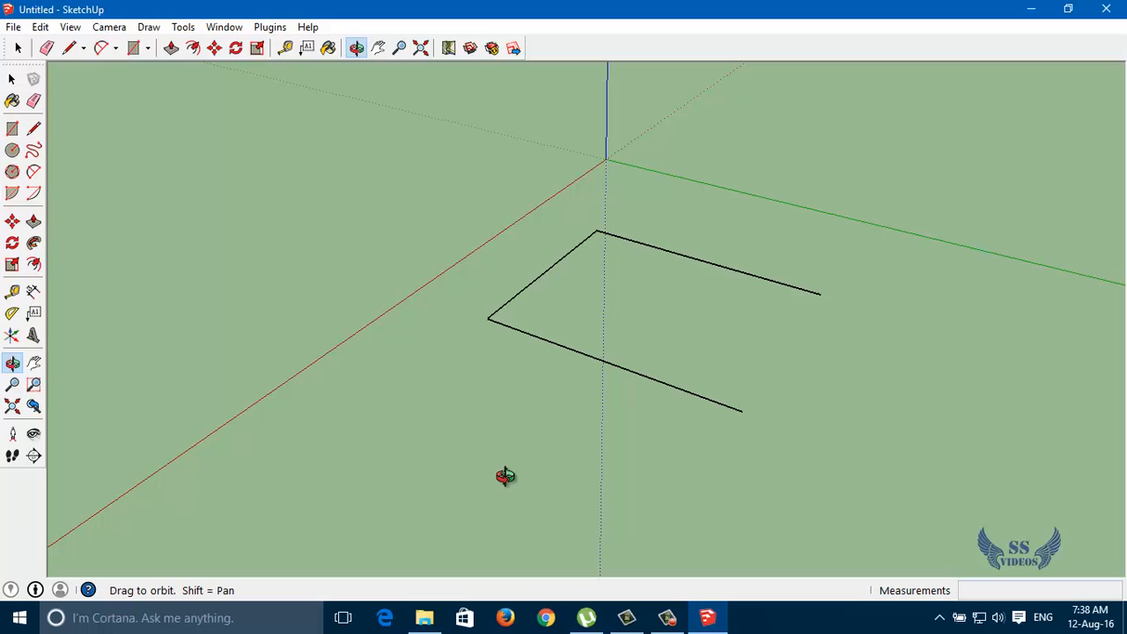
pyautogui.press('h')
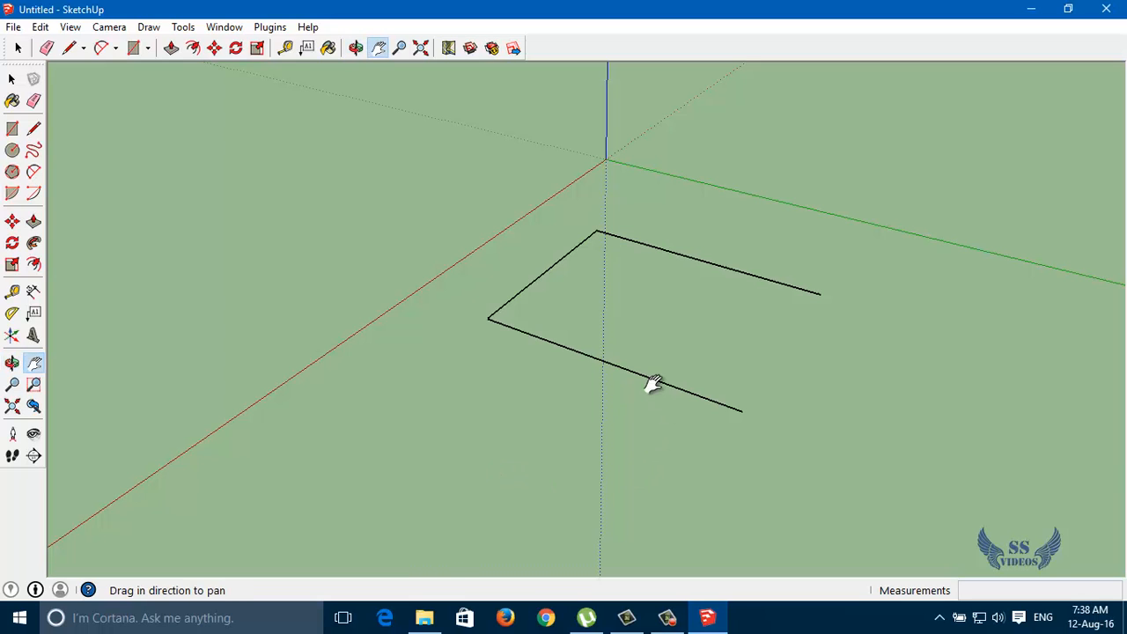
pyautogui.moveTo(648, 384); pyautogui.dragTo(493, 337)
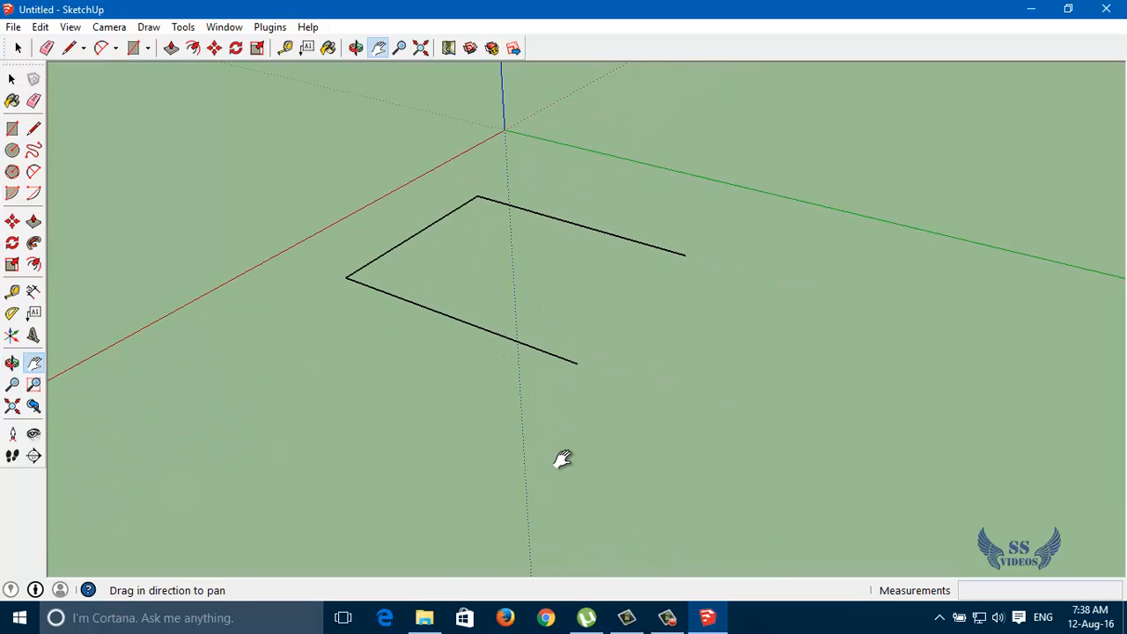
pyautogui.press('a')
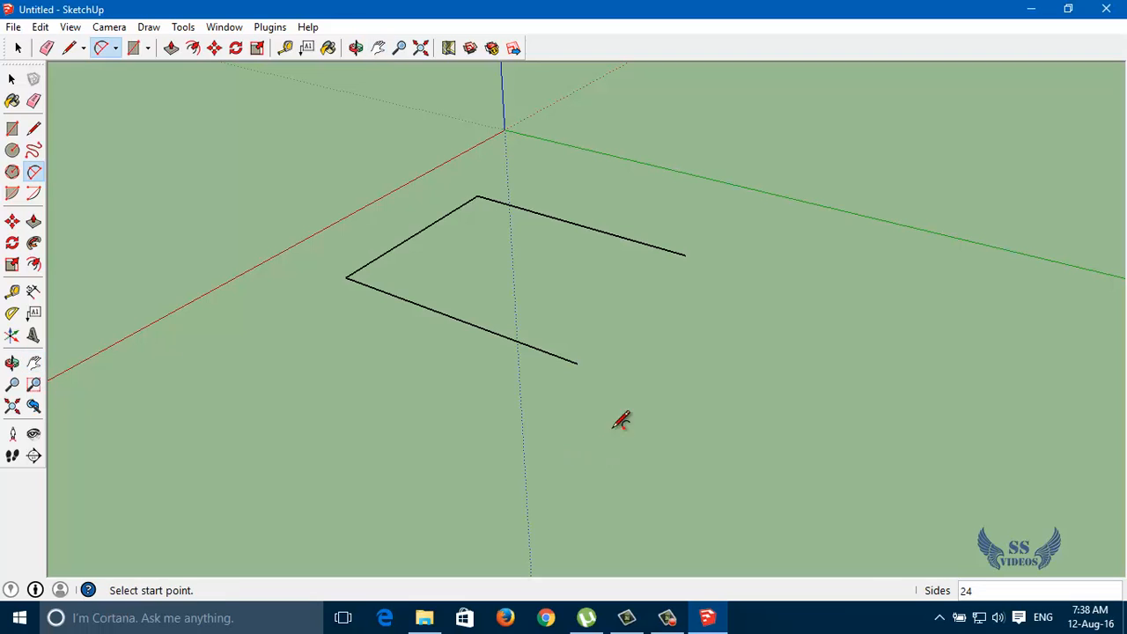
pyautogui.click(686, 254)
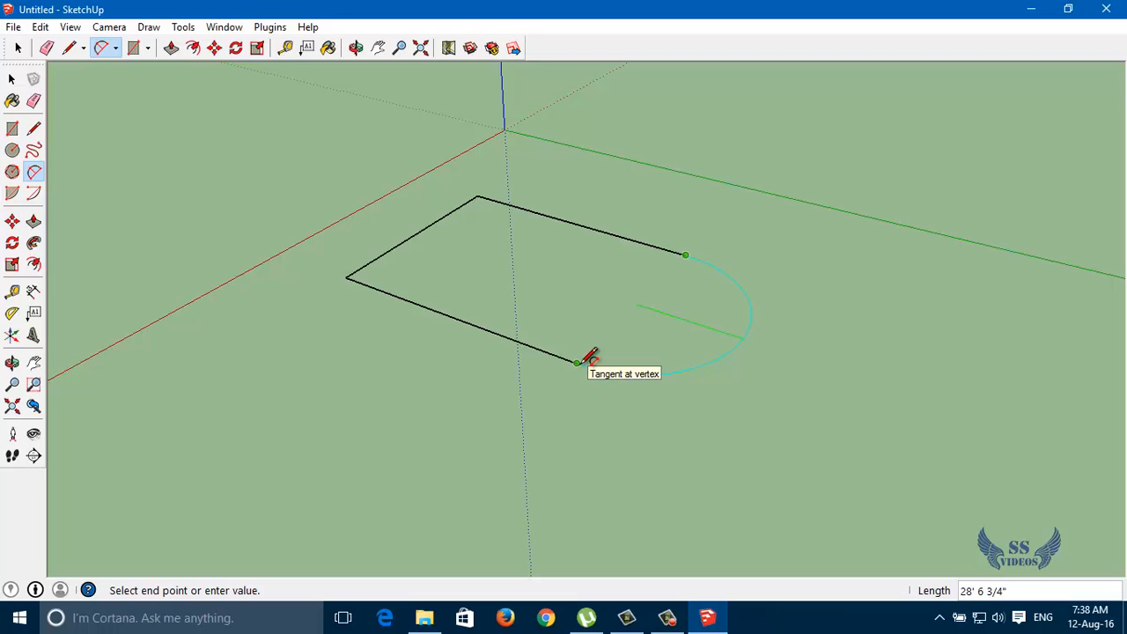
pyautogui.click(579, 362)
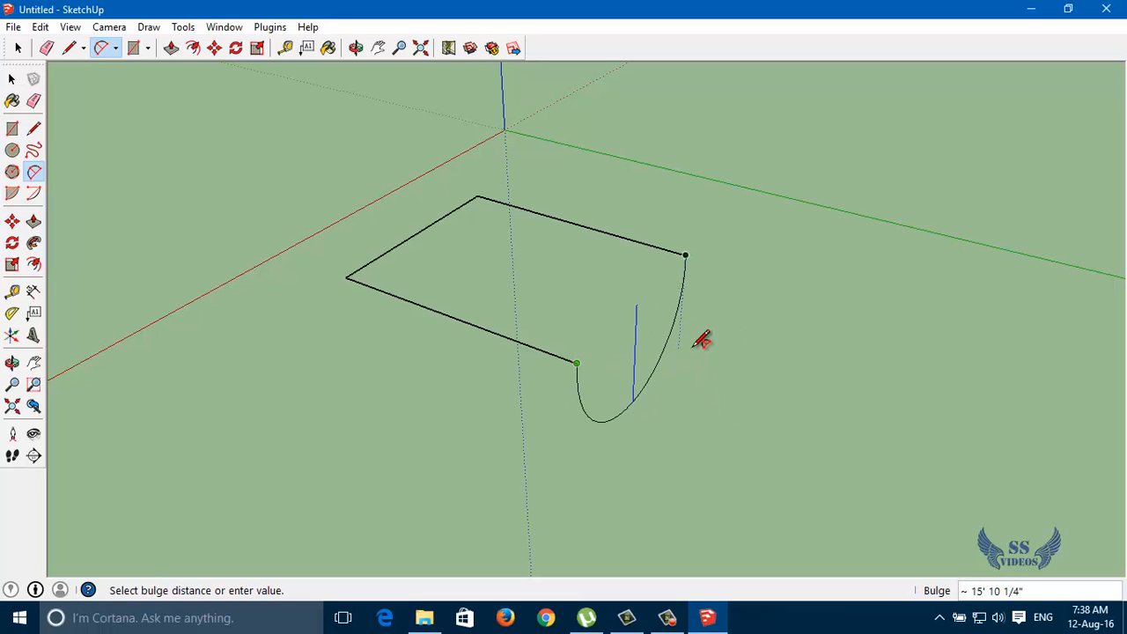
pyautogui.click(738, 319)
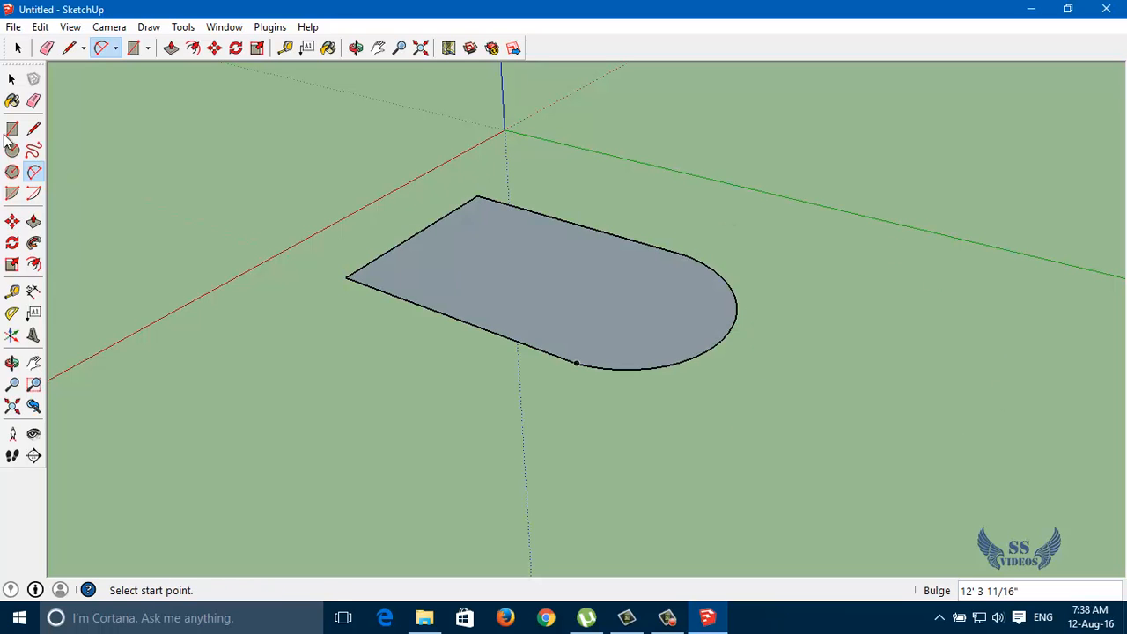
pyautogui.click(12, 79)
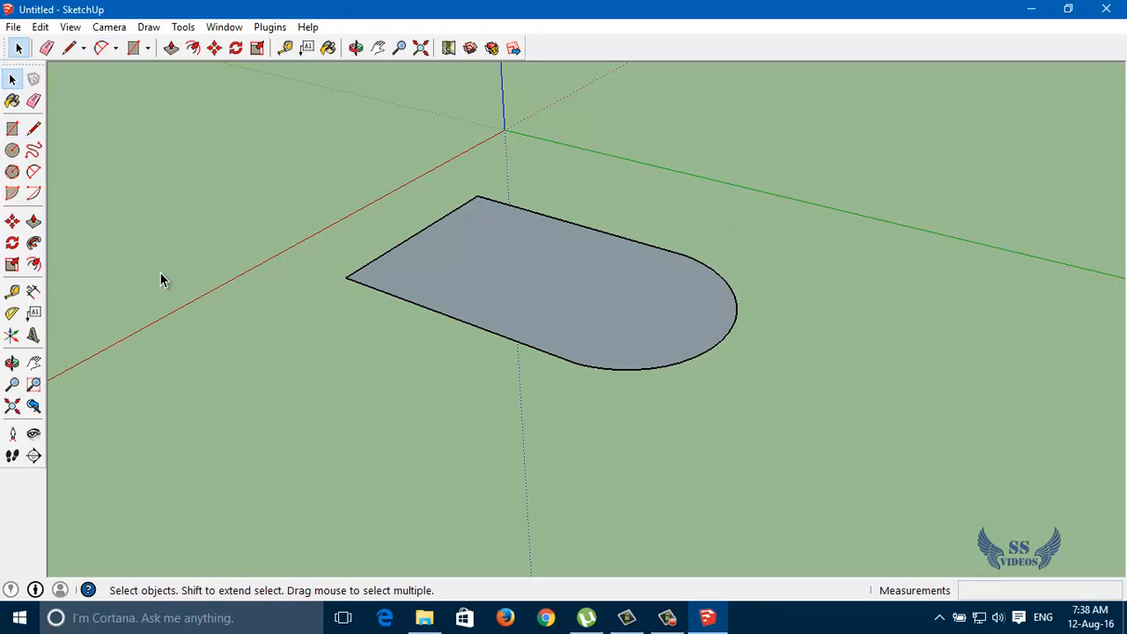
# Push/Pull the round-ended face upward about 6' 11" into a solid.
pyautogui.press('p')
pyautogui.click(579, 306)
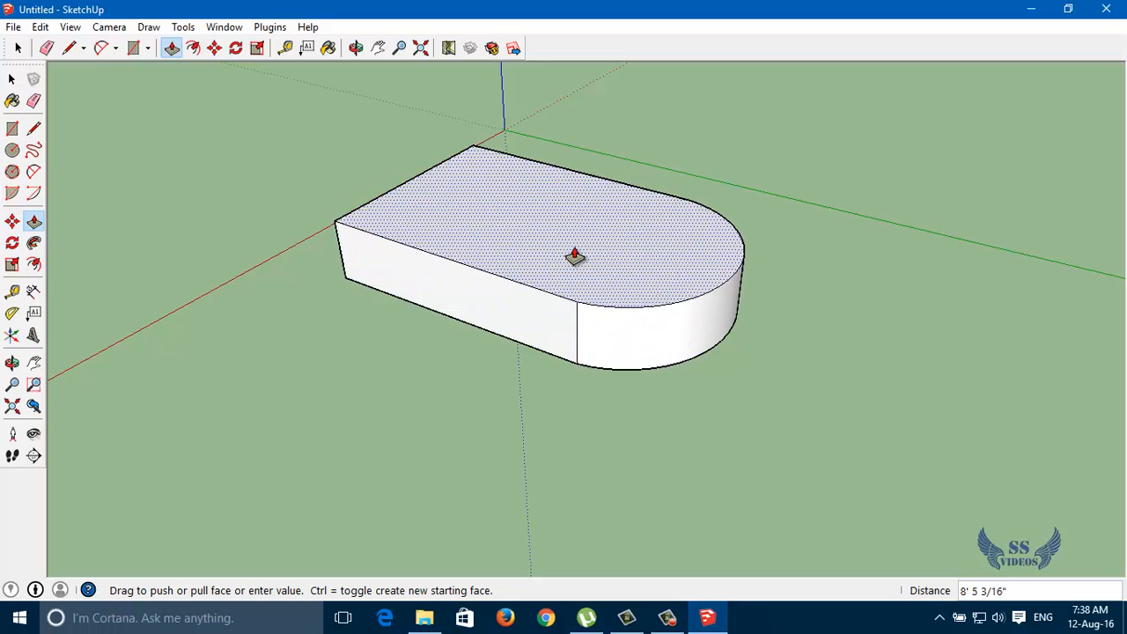
pyautogui.click(585, 264)
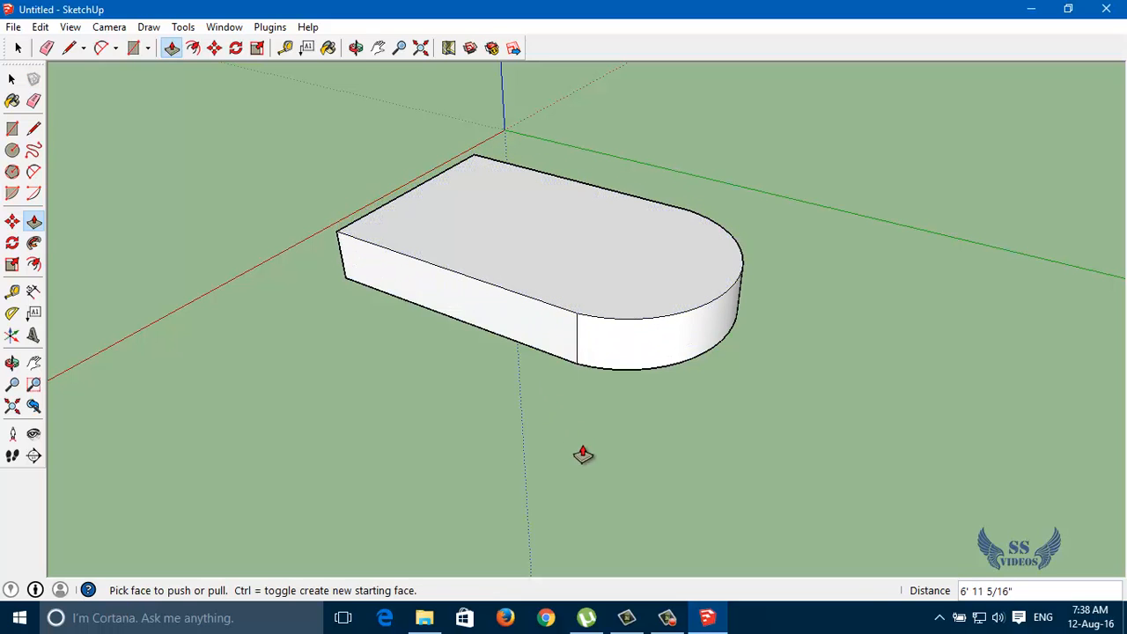
# Pull the solid's top face up about 6' 8" as a new starting face, keeping the original edges as a dividing line.
pyautogui.press('o')
pyautogui.moveTo(443, 355); pyautogui.dragTo(578, 283)
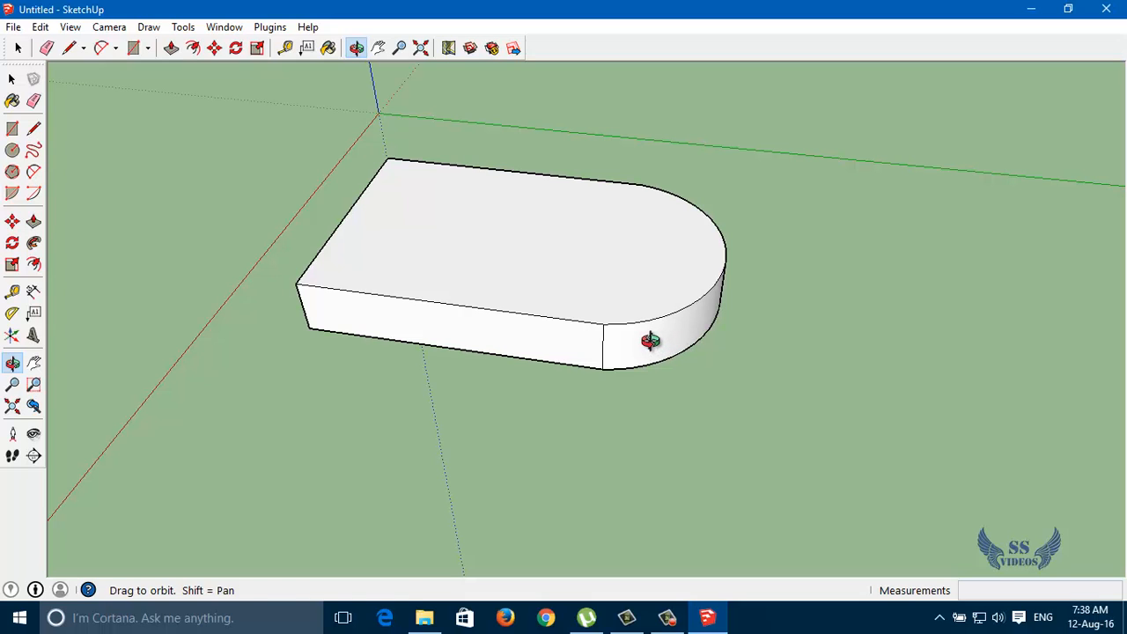
pyautogui.press('p')
pyautogui.moveTo(593, 270); pyautogui.dragTo(578, 227)
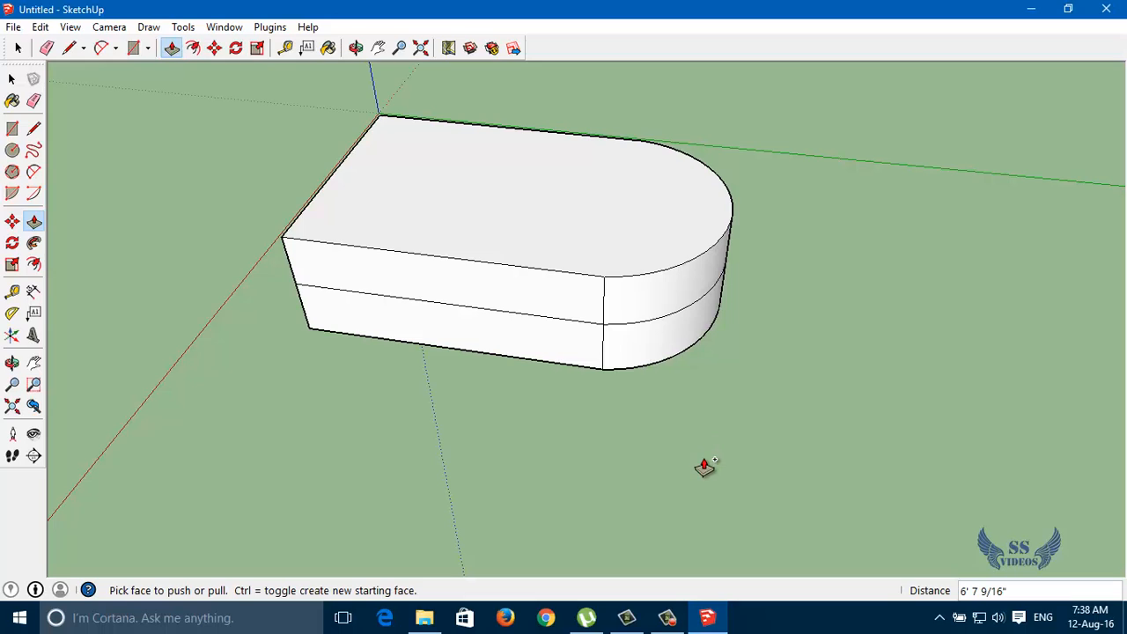
# Draw a two-point arc between the ends of the block's long straight bottom edge, bulging outward about 12' 6" on the ground.
pyautogui.press('o')
pyautogui.moveTo(722, 455); pyautogui.dragTo(924, 66)
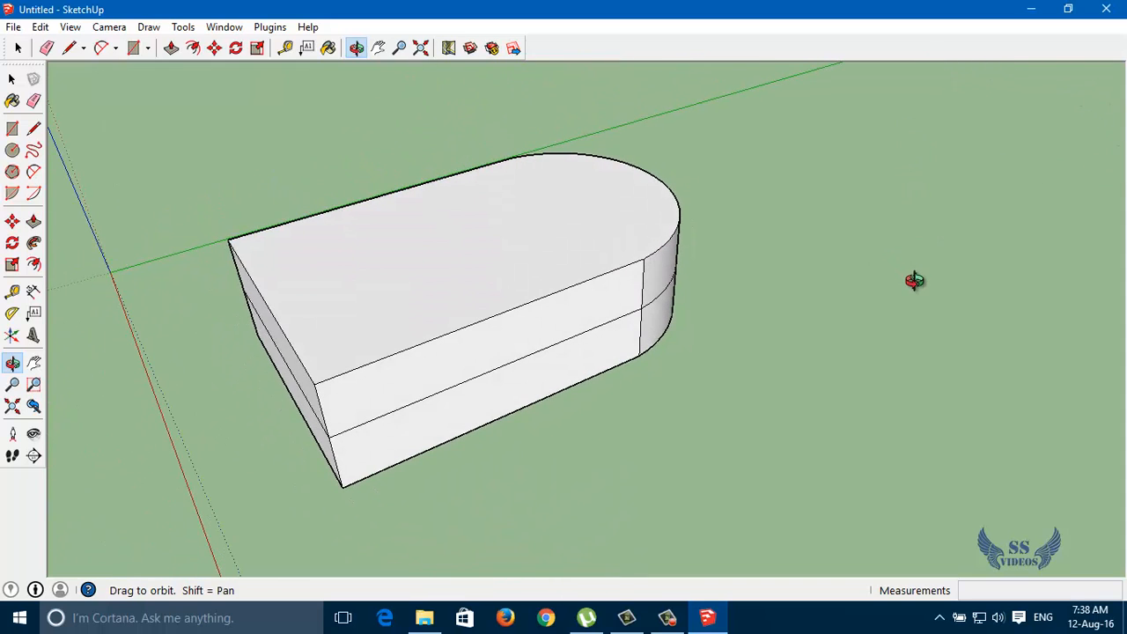
pyautogui.press('a')
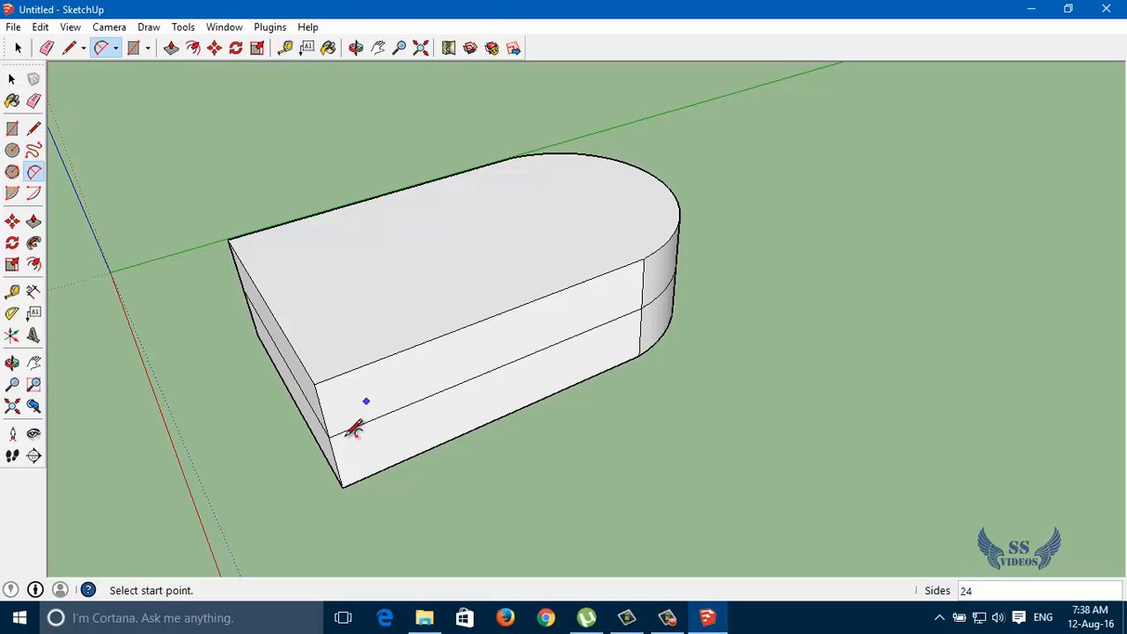
pyautogui.click(343, 486)
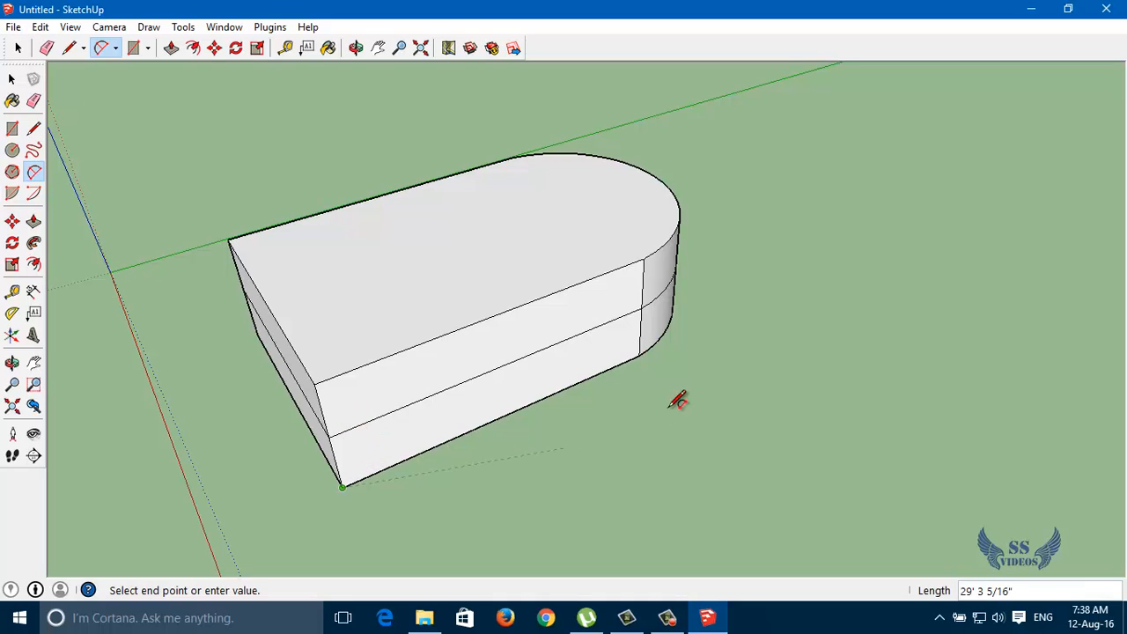
pyautogui.click(639, 356)
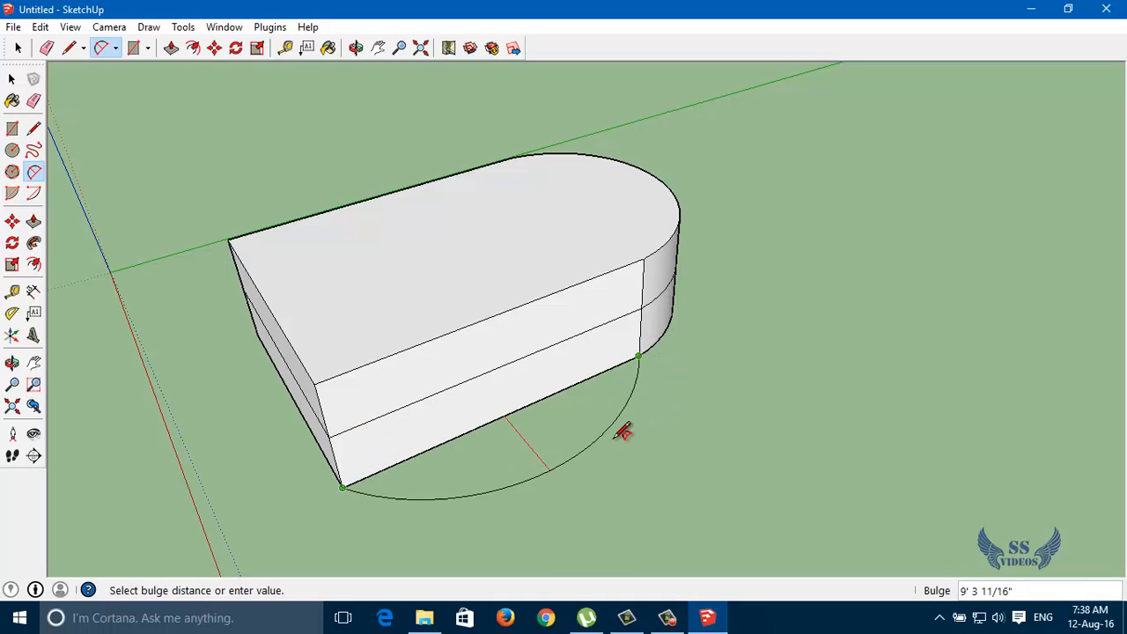
pyautogui.click(678, 431)
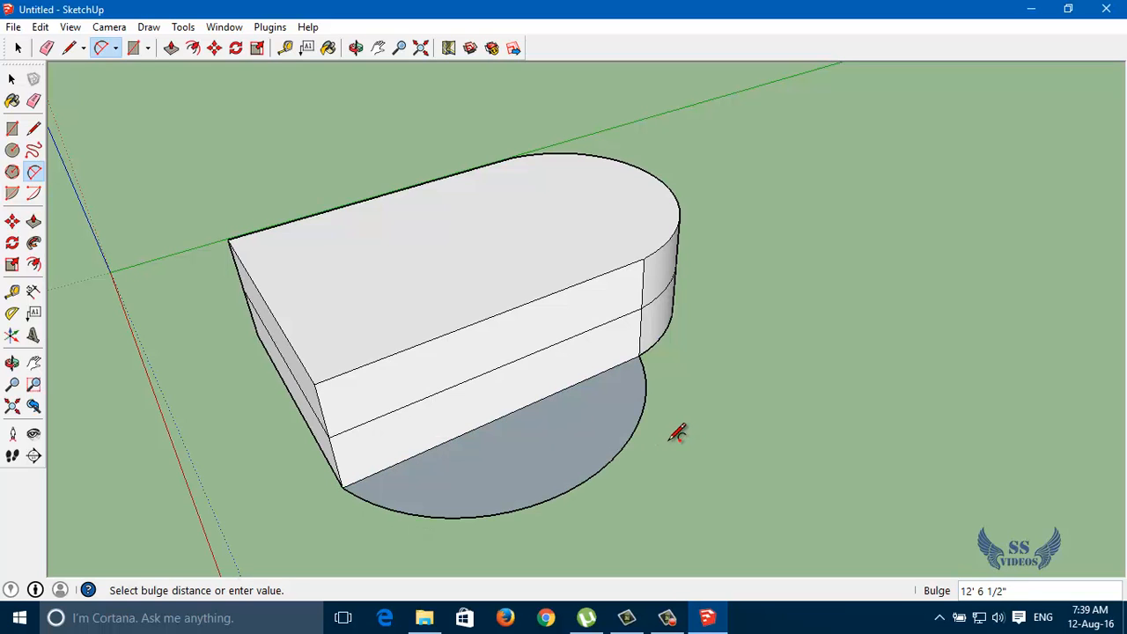
# Push/Pull the arc-shaped ground face beside the block upward until it stands well above the block's top.
pyautogui.press('p')
pyautogui.moveTo(569, 455); pyautogui.dragTo(396, 194)
pyautogui.press('o')
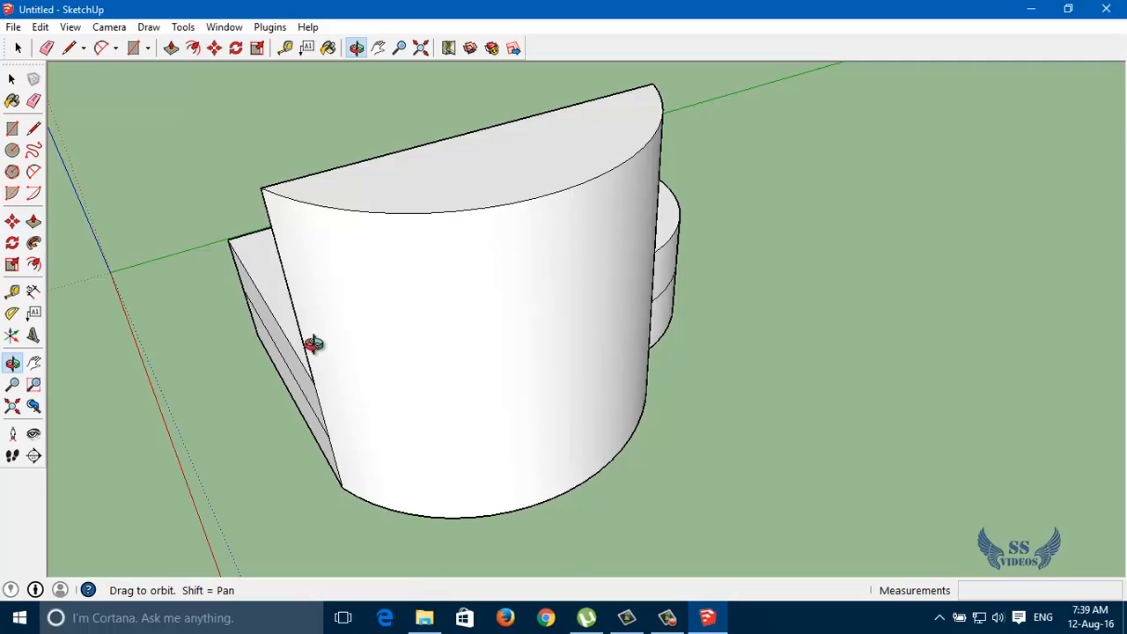
pyautogui.moveTo(314, 344); pyautogui.dragTo(781, 371)
pyautogui.scroll(-5, 707, 288)
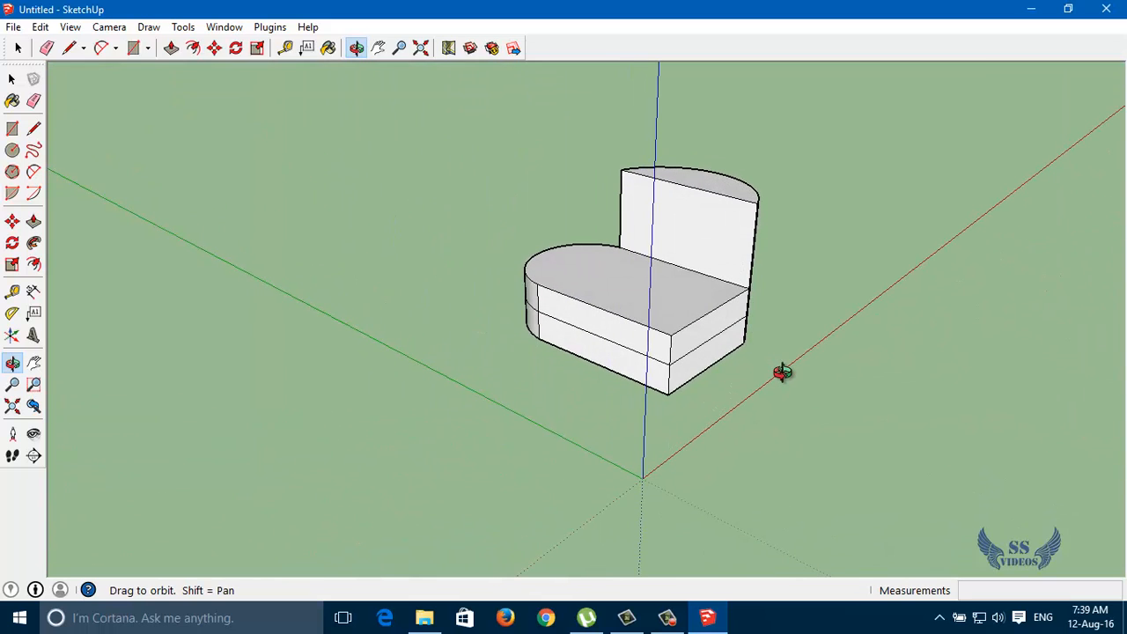